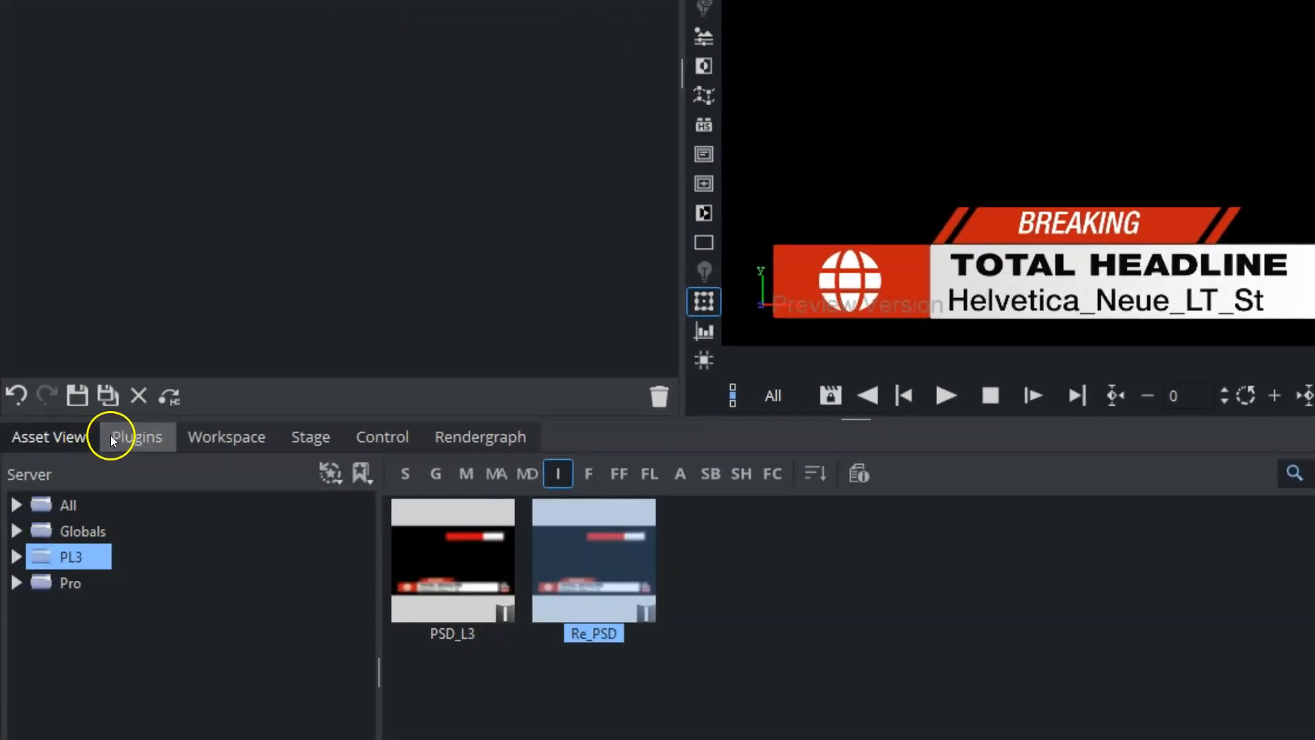
# Add a Rectangle over the LIVE NEWS clock area and set its width to 70 and height to 27
pyautogui.click(111, 437)
pyautogui.moveTo(452, 737); pyautogui.dragTo(195, 128)
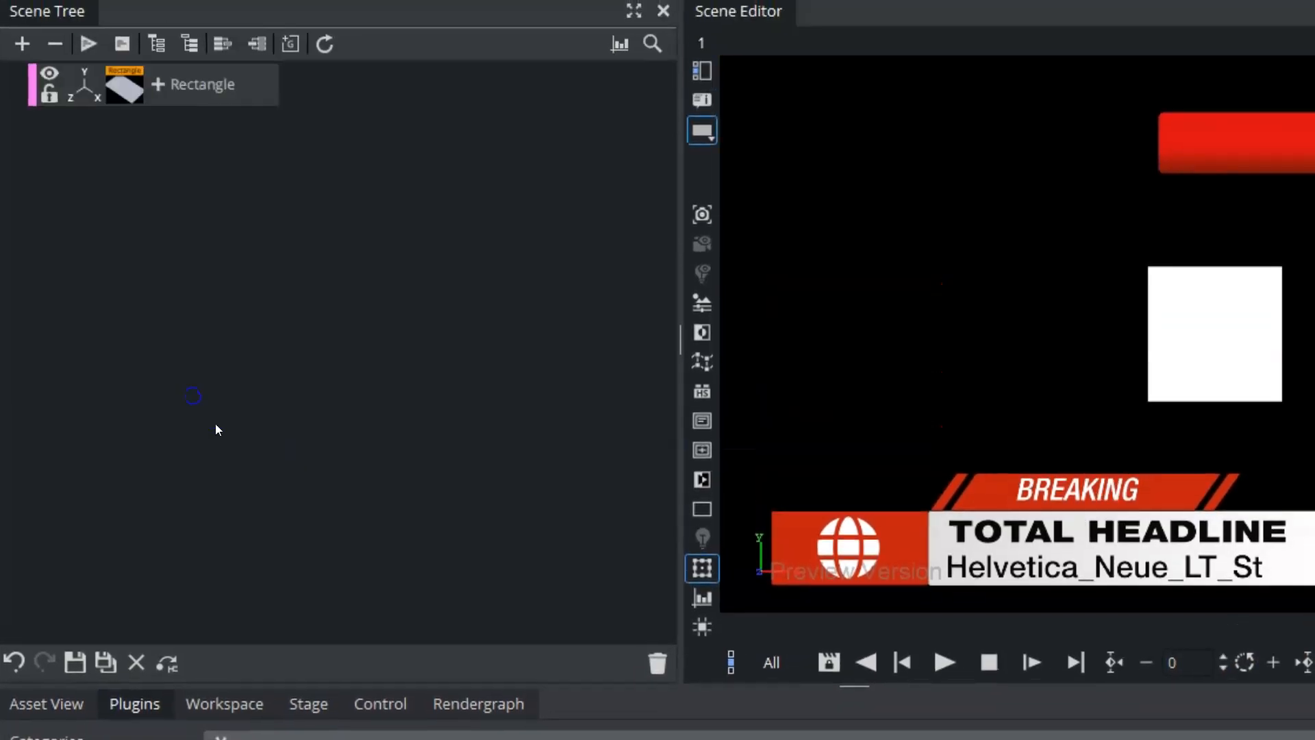
pyautogui.moveTo(1217, 337); pyautogui.dragTo(744, 442)
pyautogui.click(888, 58)
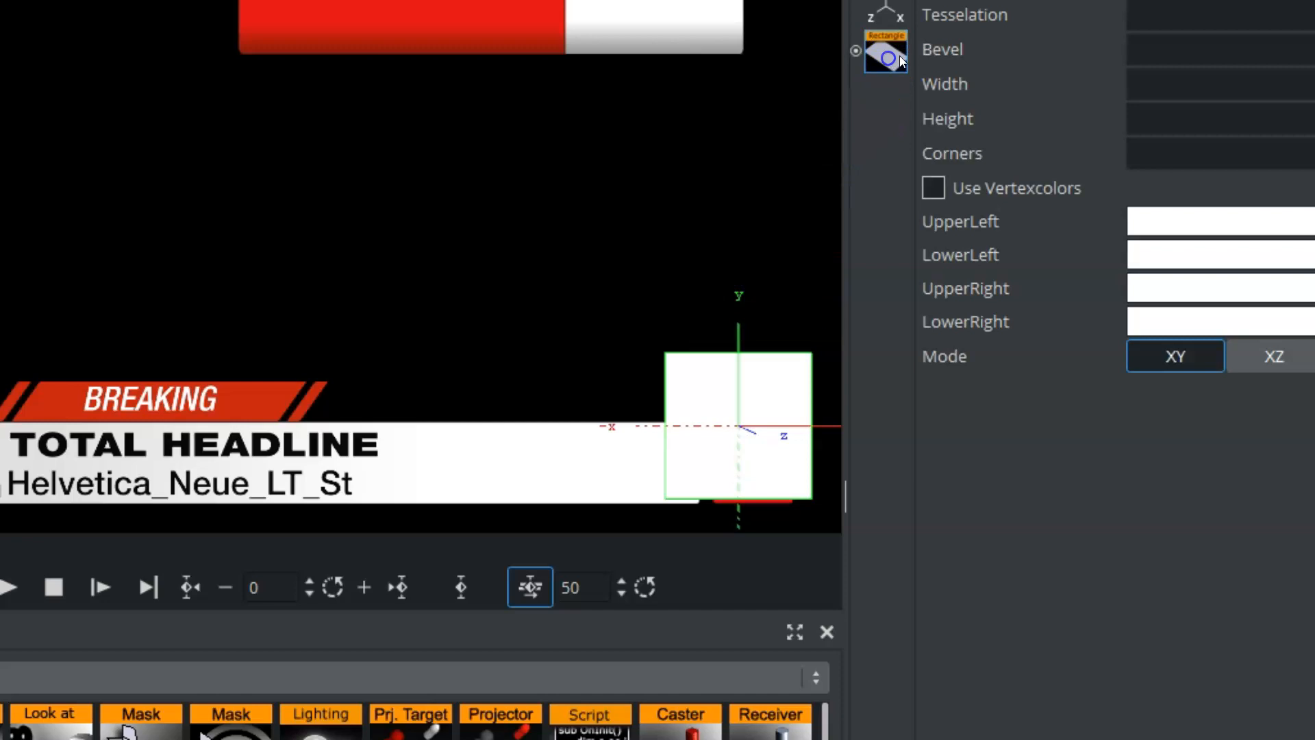
pyautogui.moveTo(1199, 123); pyautogui.dragTo(1153, 121)
pyautogui.click(1154, 121)
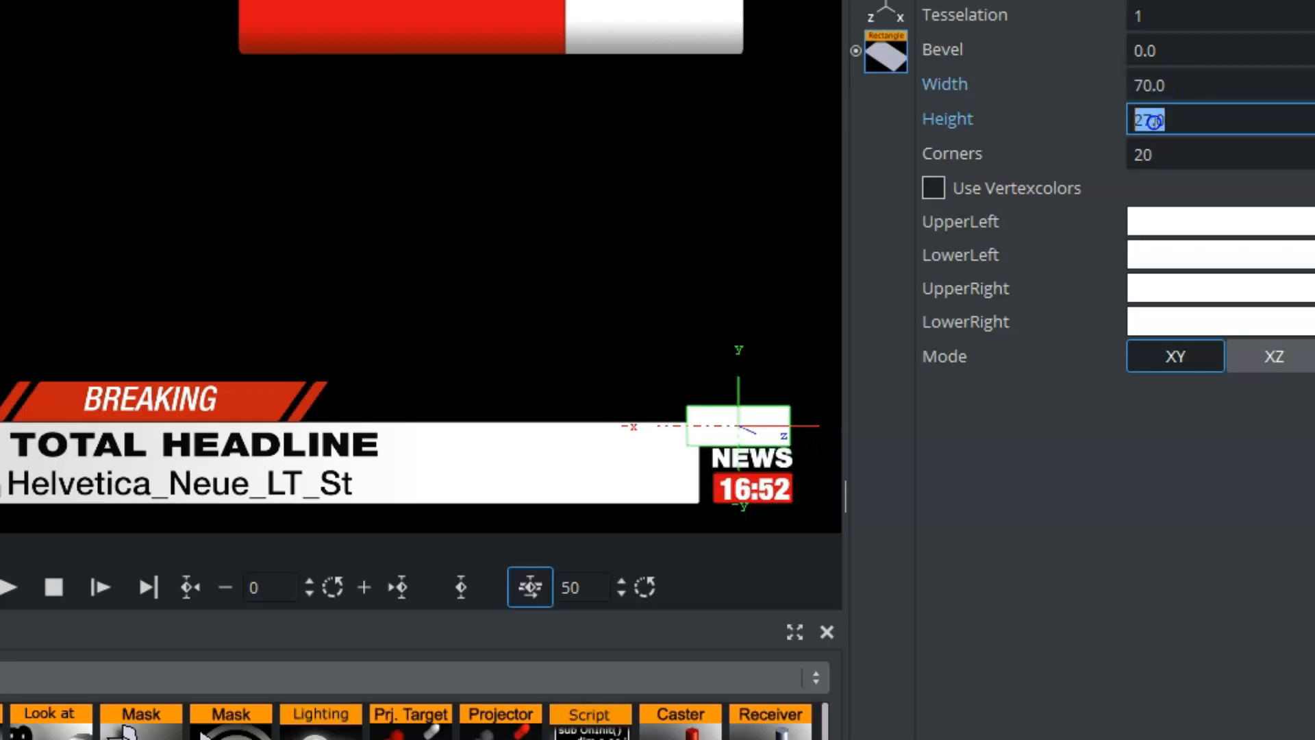
# Enable vertex colors on the rectangle and make all four corner colors red
pyautogui.click(933, 189)
pyautogui.click(1199, 225)
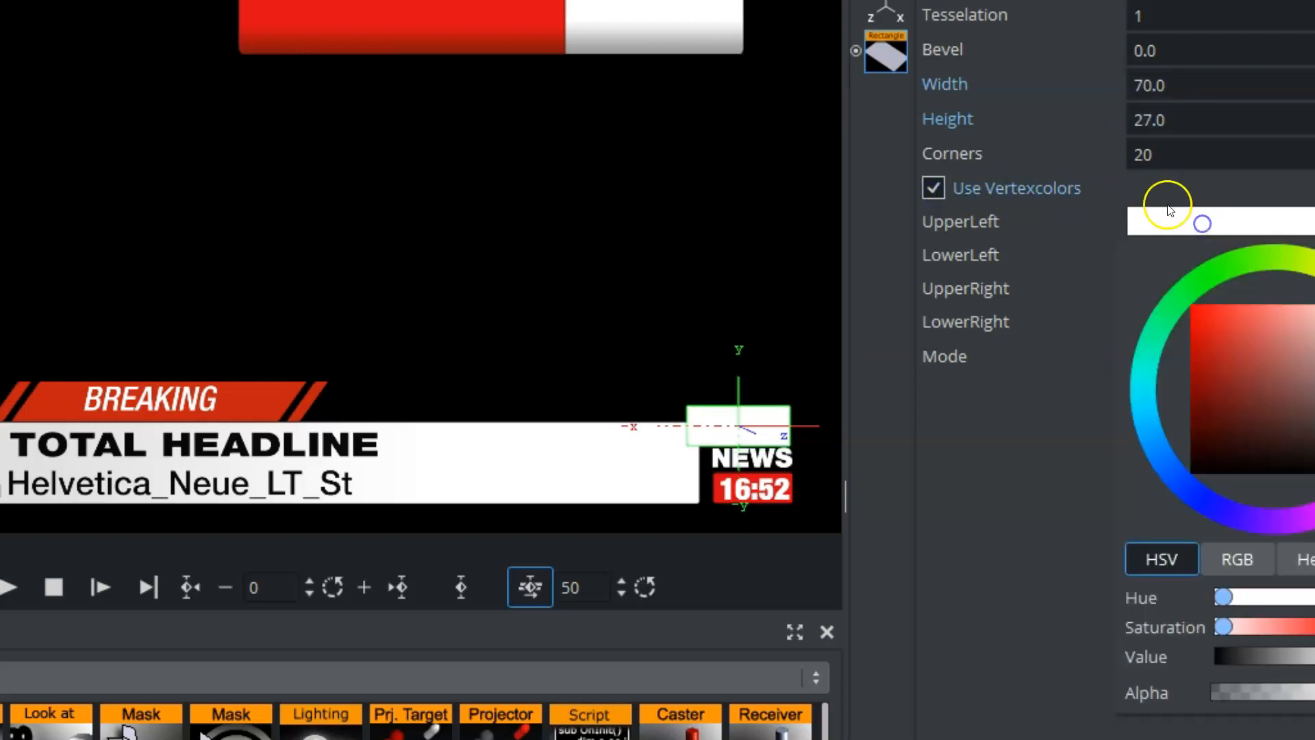
pyautogui.click(1202, 305)
pyautogui.click(1160, 246)
pyautogui.moveTo(1161, 221); pyautogui.dragTo(1163, 261)
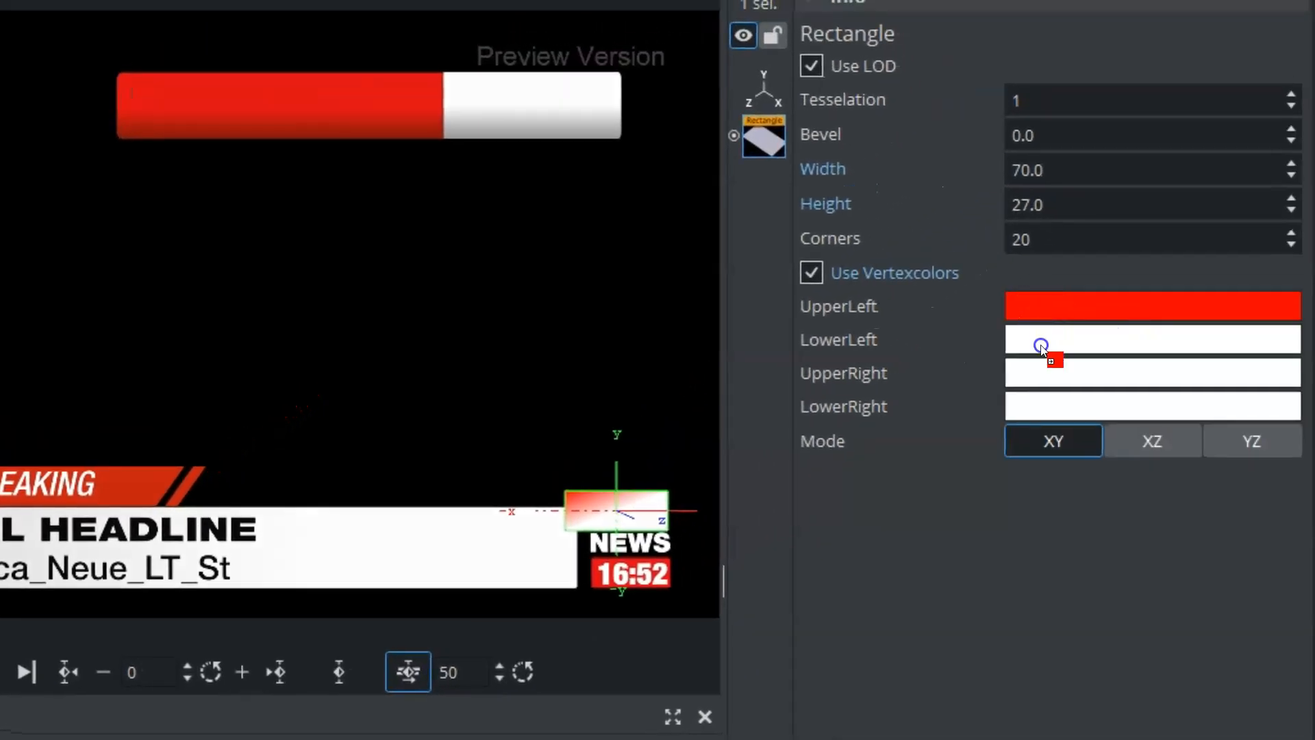
pyautogui.moveTo(1041, 346); pyautogui.dragTo(1042, 373)
pyautogui.moveTo(1042, 373); pyautogui.dragTo(1043, 404)
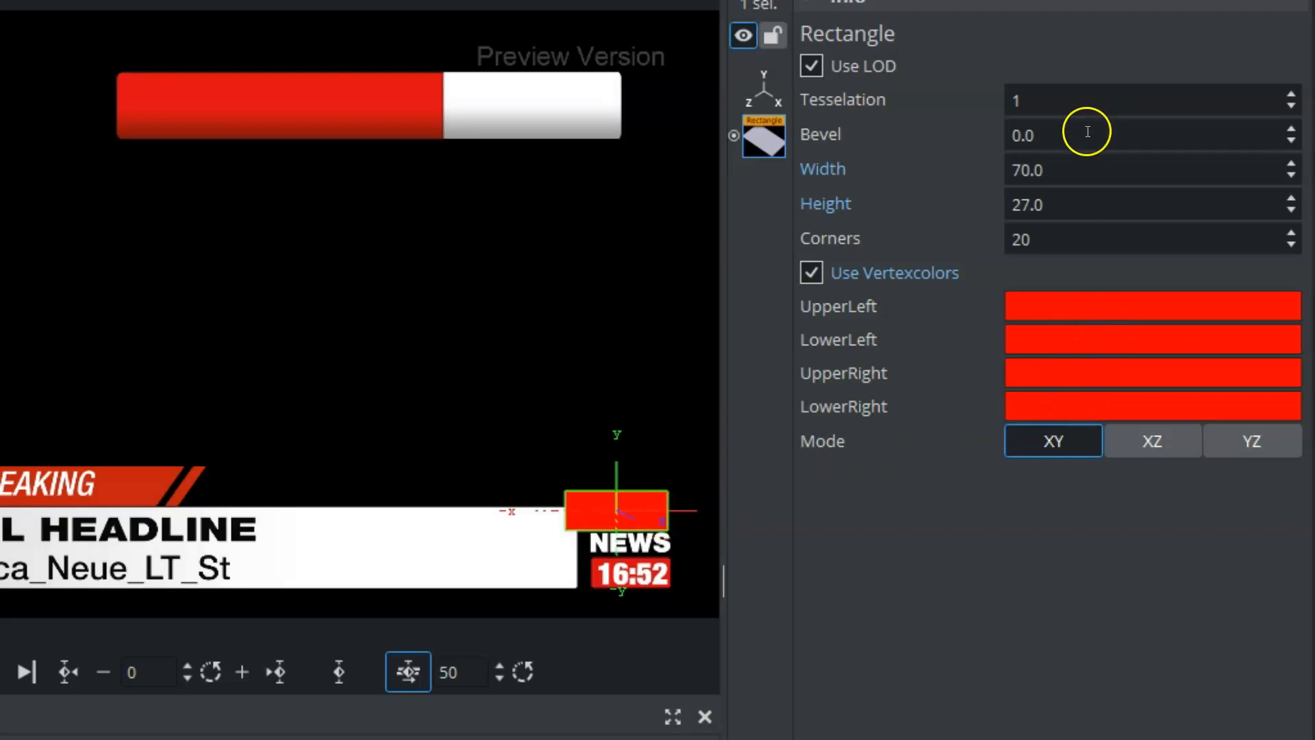
# Resize the red rectangle to width 54 and height 24, and place it over the time box below NEWS
pyautogui.moveTo(1071, 176)
pyautogui.mouseDown()
pyautogui.moveTo(1051, 171)
pyautogui.moveTo(1062, 196)
pyautogui.mouseUp()
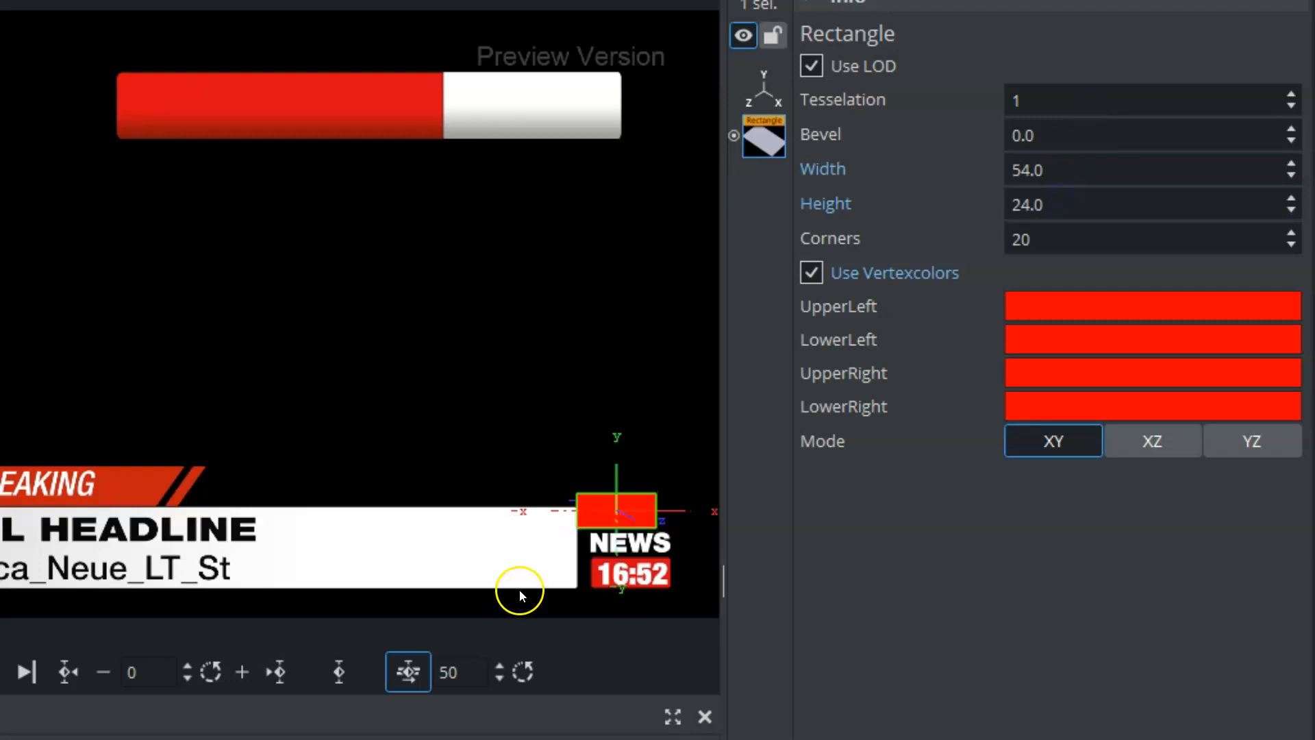
pyautogui.moveTo(649, 508); pyautogui.dragTo(658, 576)
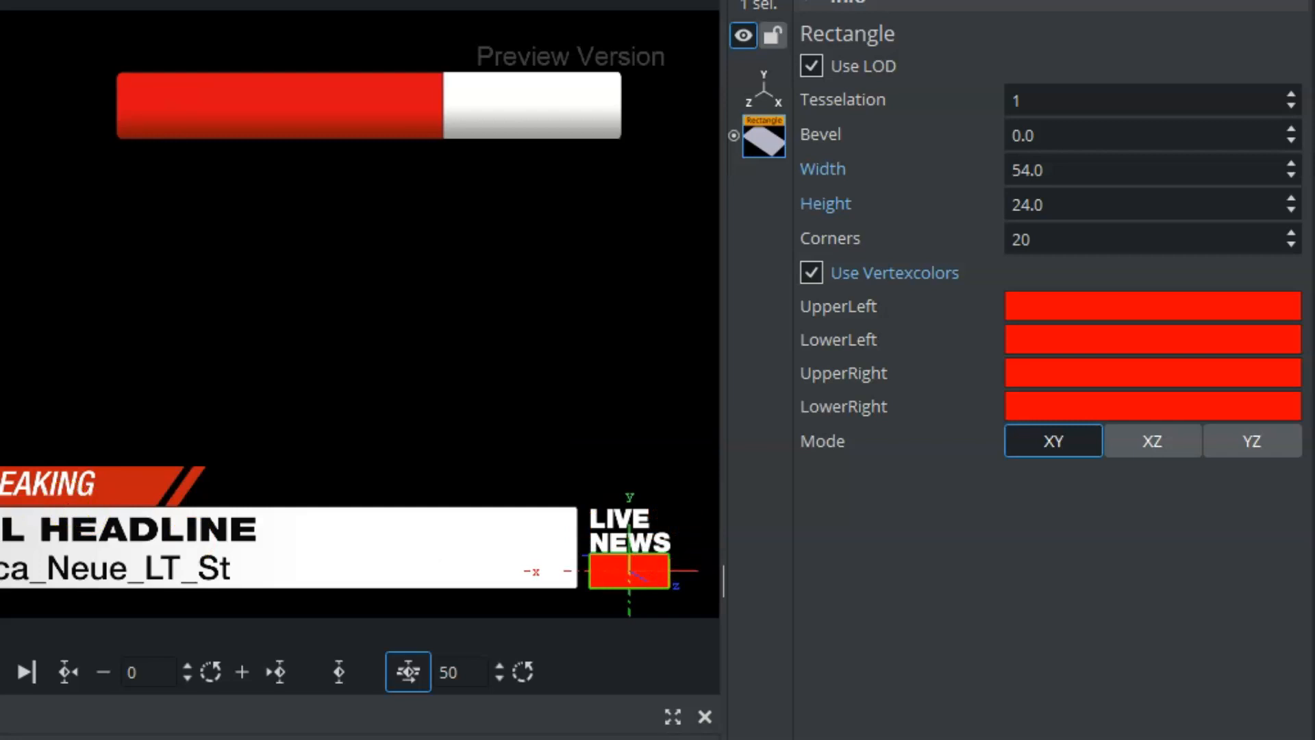
pyautogui.press('Tab')
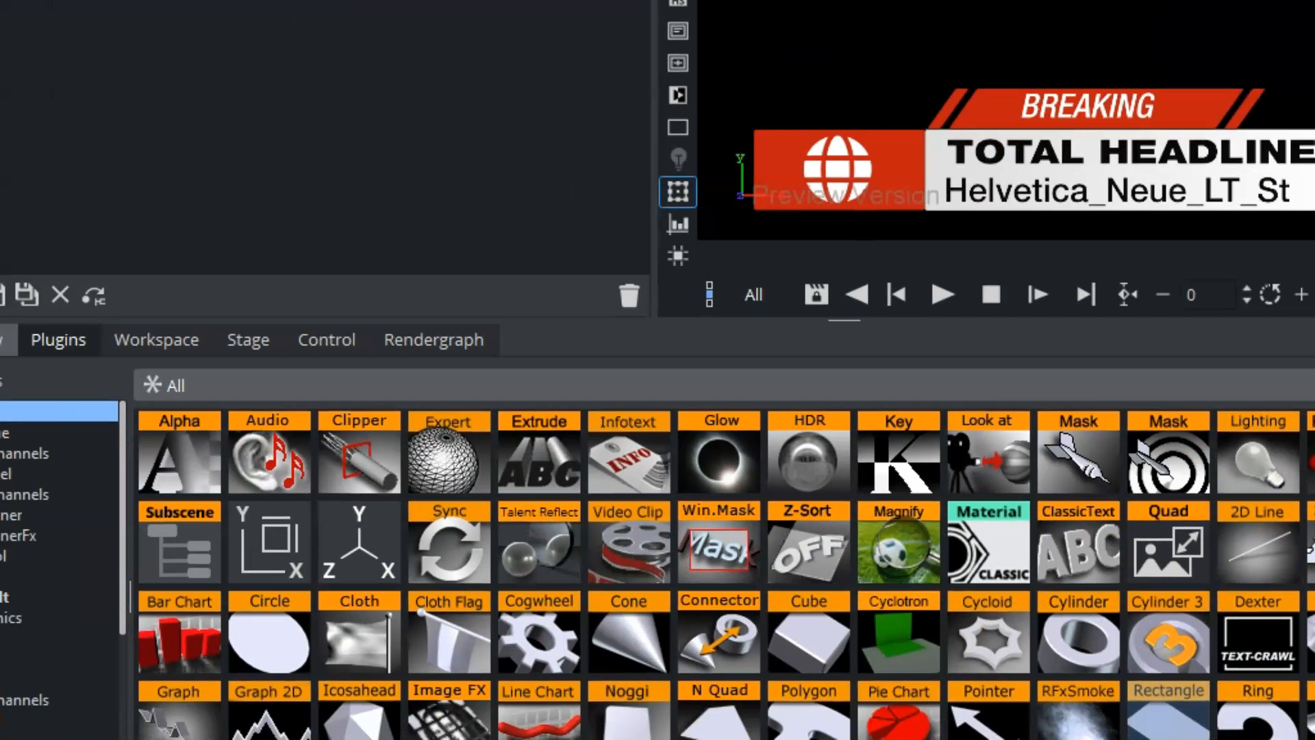
# Add the Eras-Bold-ITC-Regular font from the Globals > Fonts > CI-Eras folder to the scene tree as a text container
pyautogui.click(51, 310)
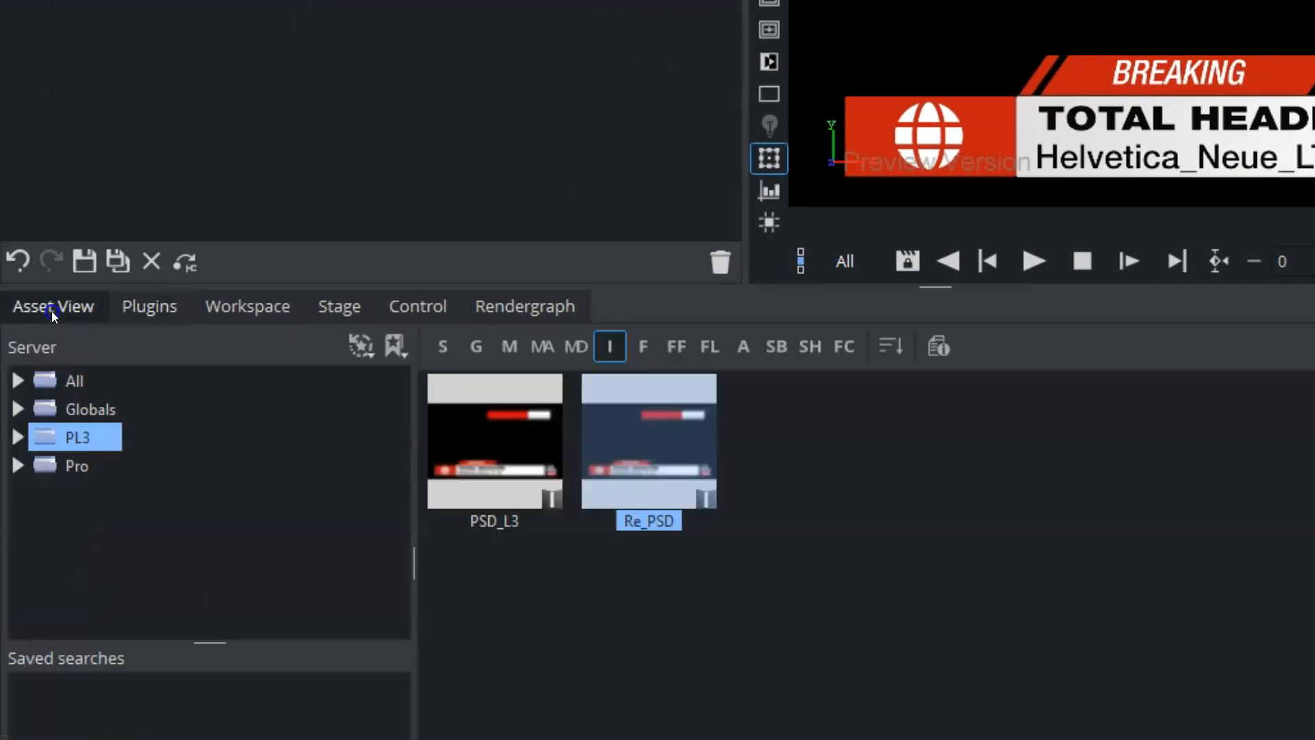
pyautogui.click(640, 346)
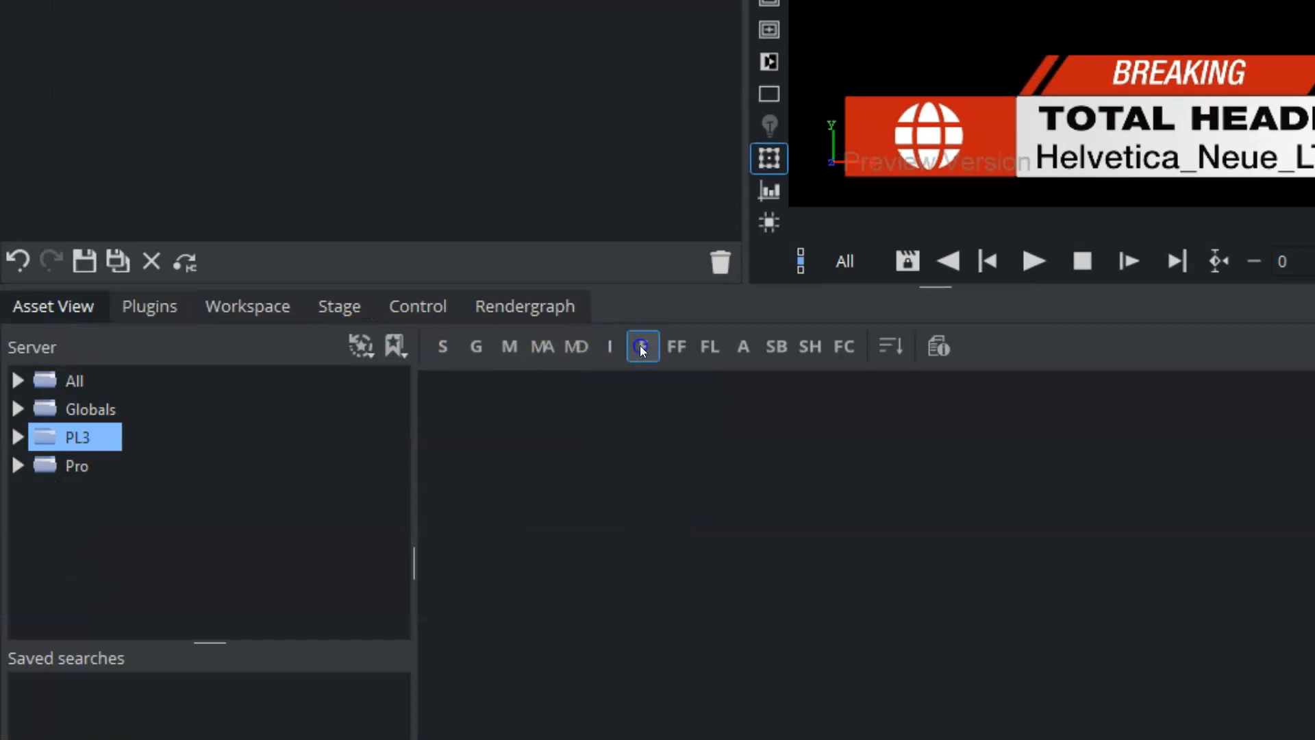
pyautogui.click(72, 408)
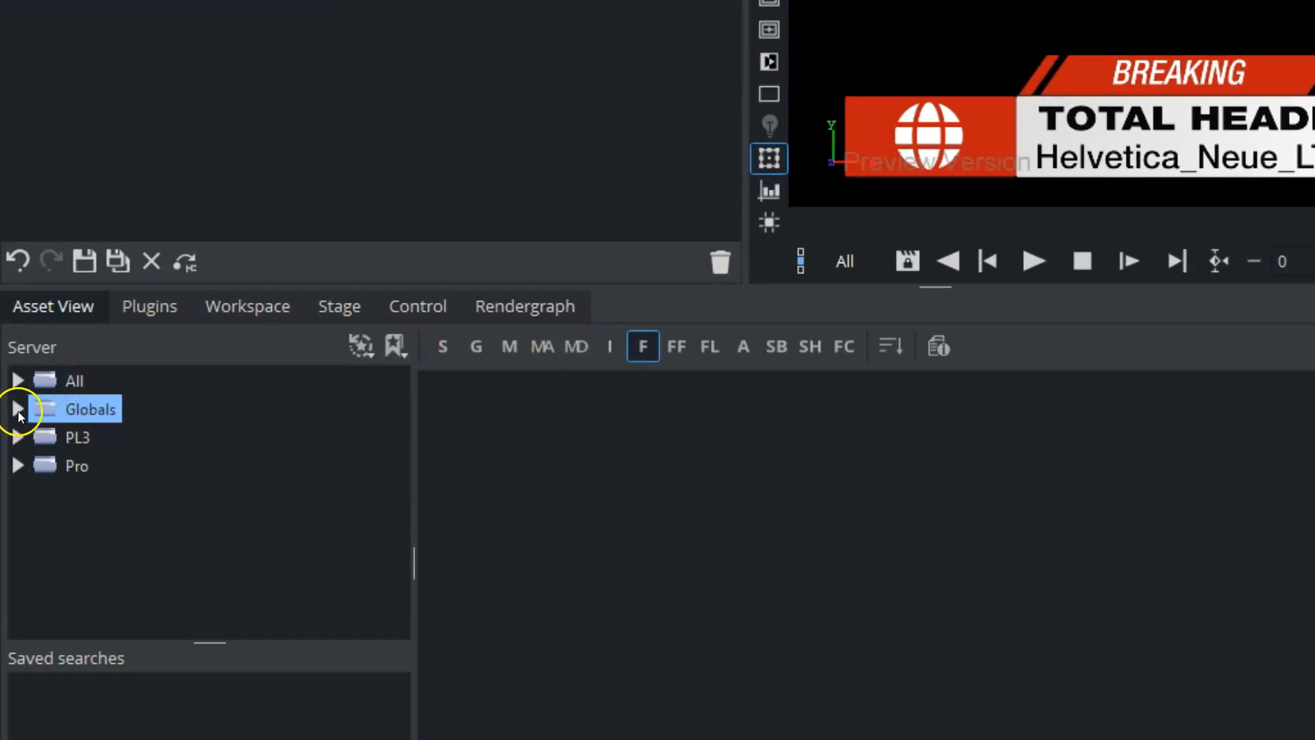
pyautogui.click(17, 410)
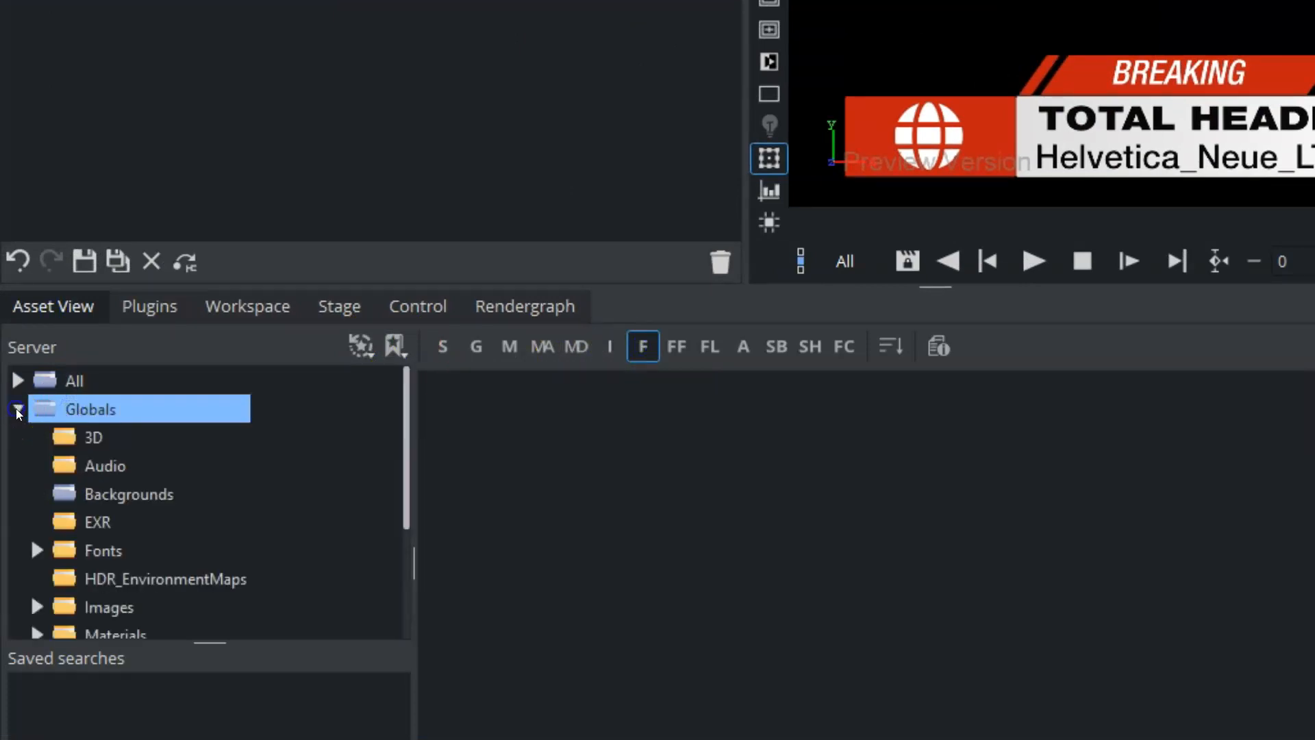
pyautogui.click(103, 550)
pyautogui.click(37, 551)
pyautogui.click(125, 575)
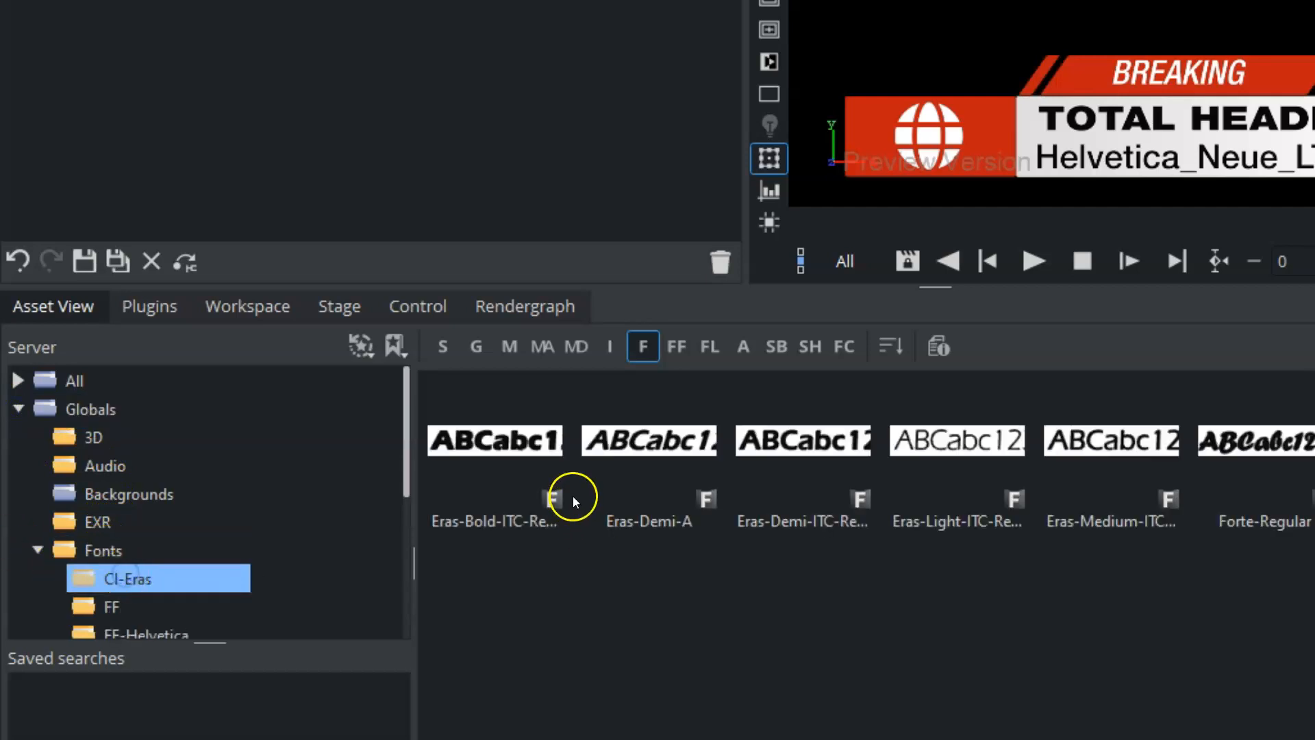
pyautogui.click(473, 449)
pyautogui.moveTo(473, 449); pyautogui.dragTo(203, 279)
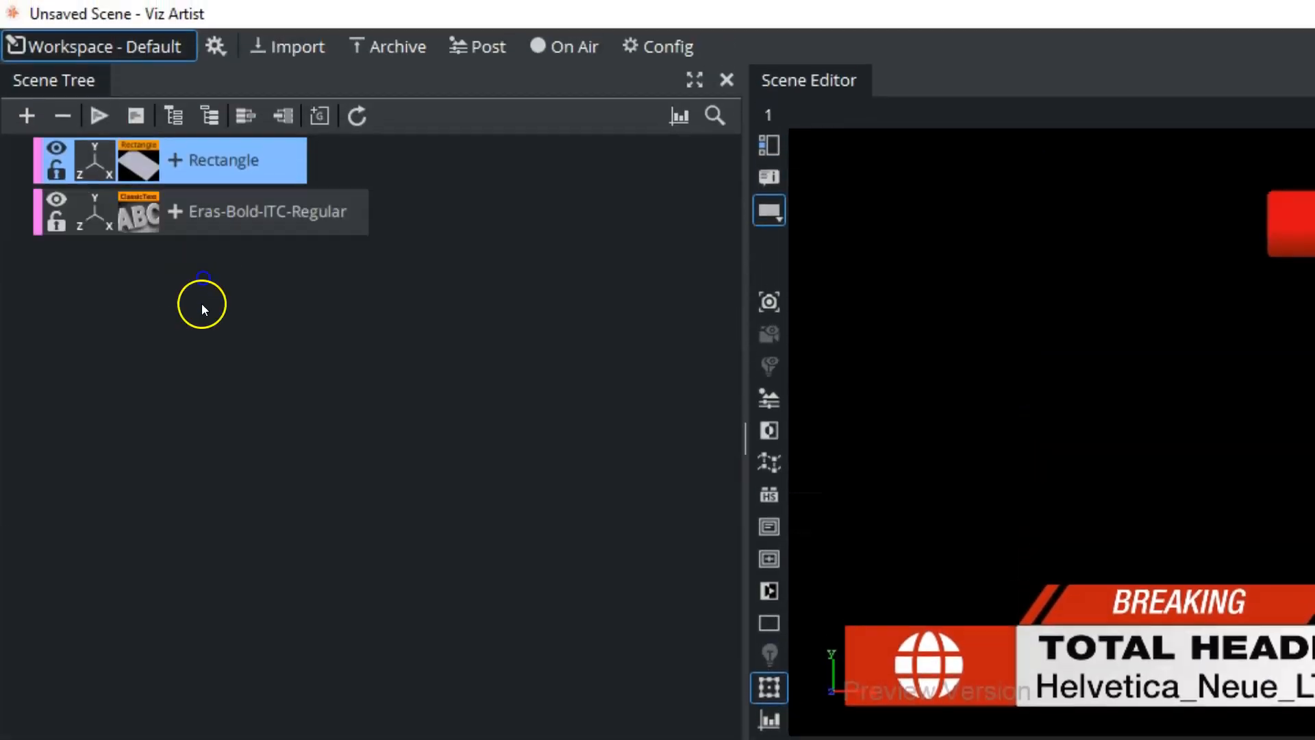
# Replace the new container's text with LIVE and NEWS on two lines
pyautogui.click(130, 216)
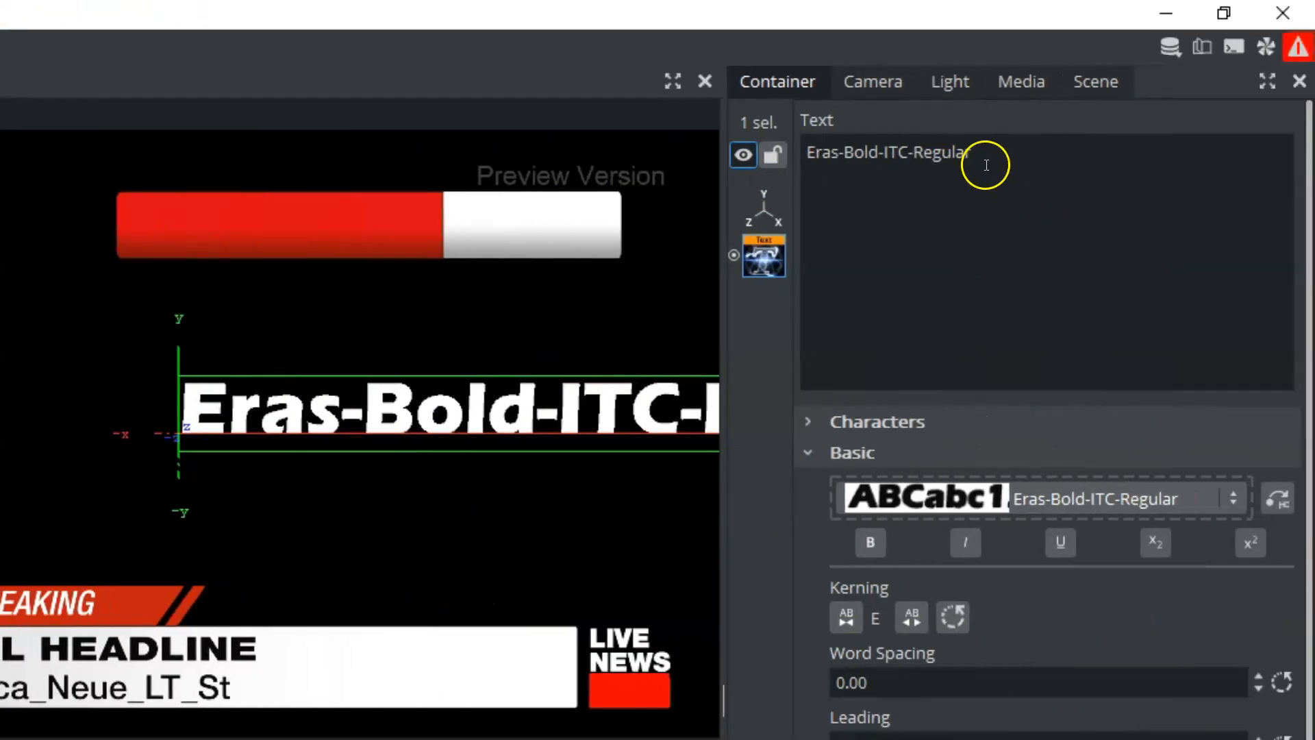
pyautogui.moveTo(987, 165); pyautogui.dragTo(805, 142)
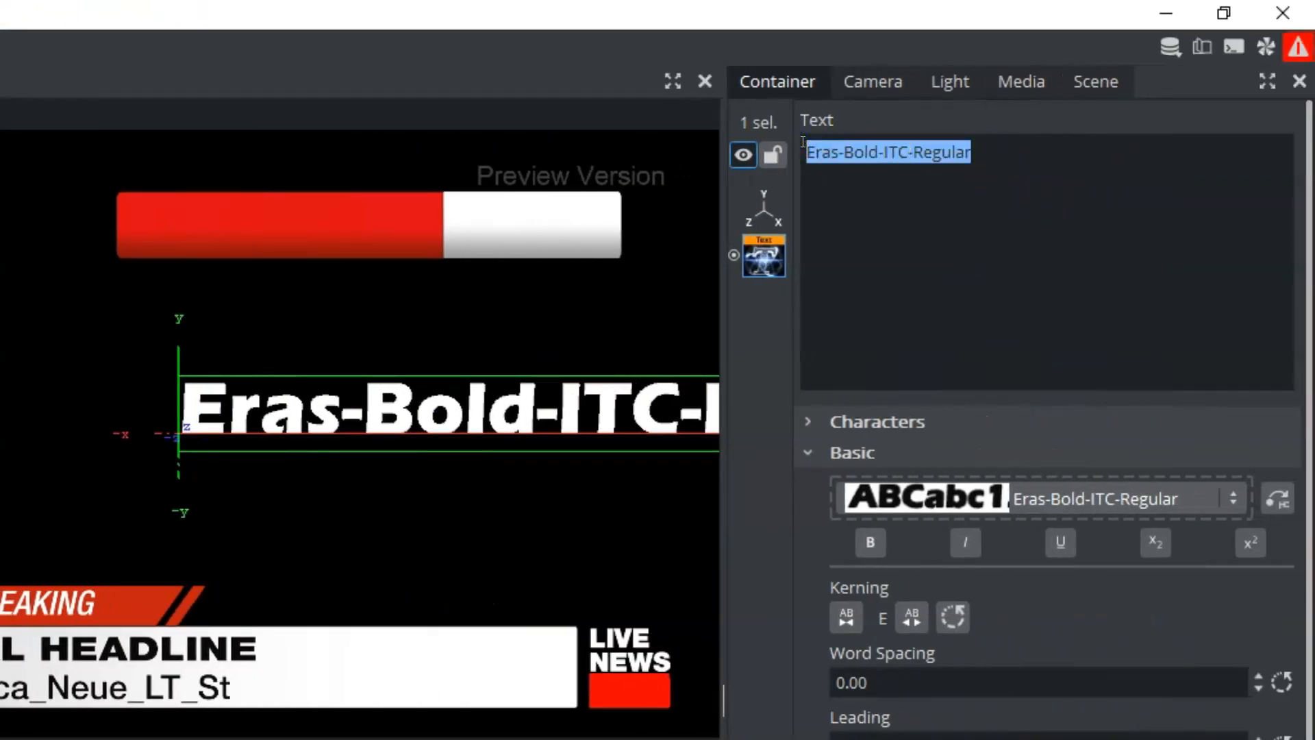
pyautogui.write('LIVE')
pyautogui.press('Return')
pyautogui.write('NEW')
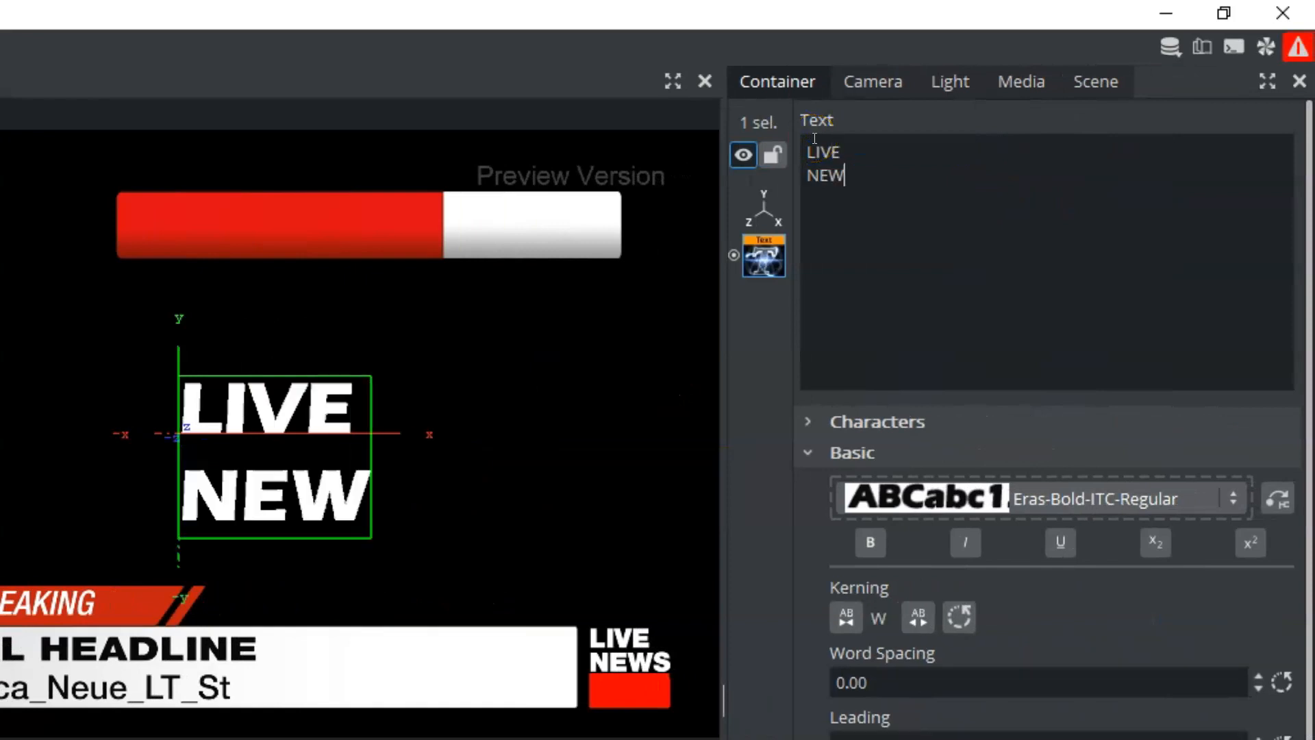
pyautogui.write('S')
# Set the LIVE NEWS text's word spacing to -1.2, leading to -15.3 and tracking to -0.8
pyautogui.moveTo(853, 177); pyautogui.dragTo(786, 162)
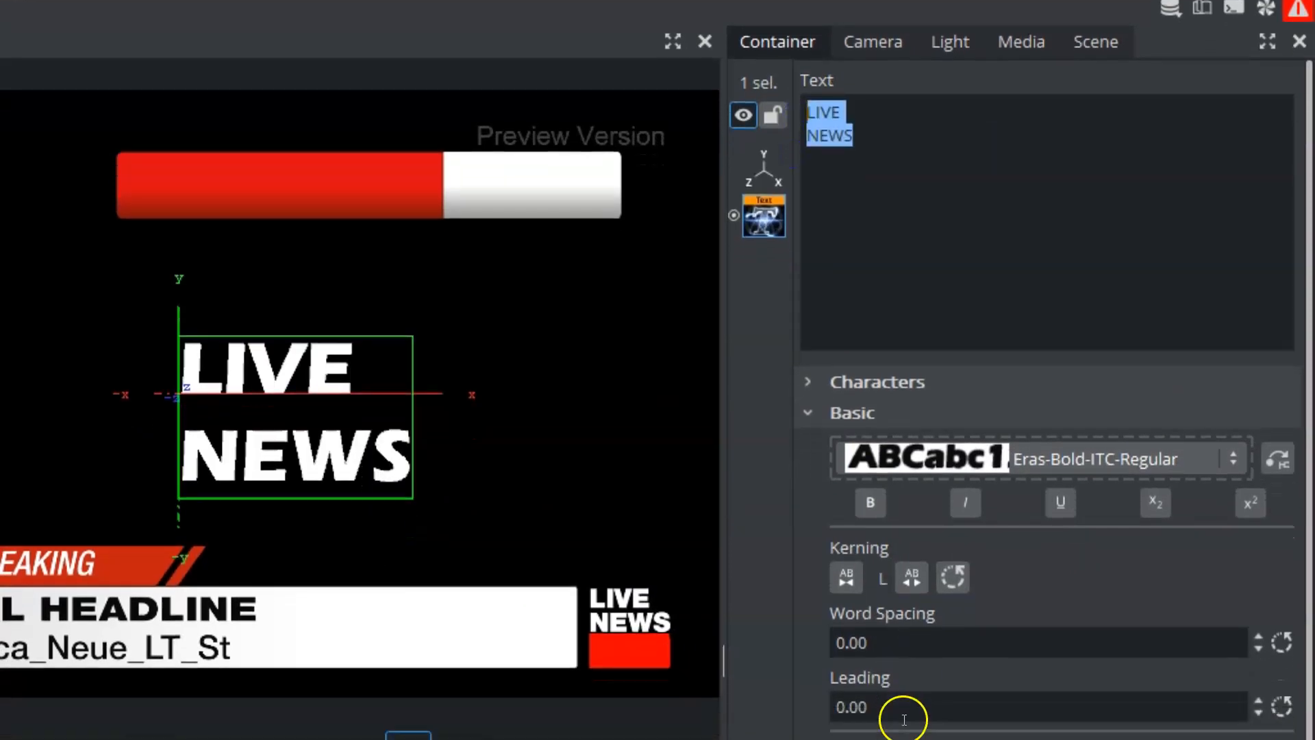
pyautogui.moveTo(916, 641); pyautogui.dragTo(911, 642)
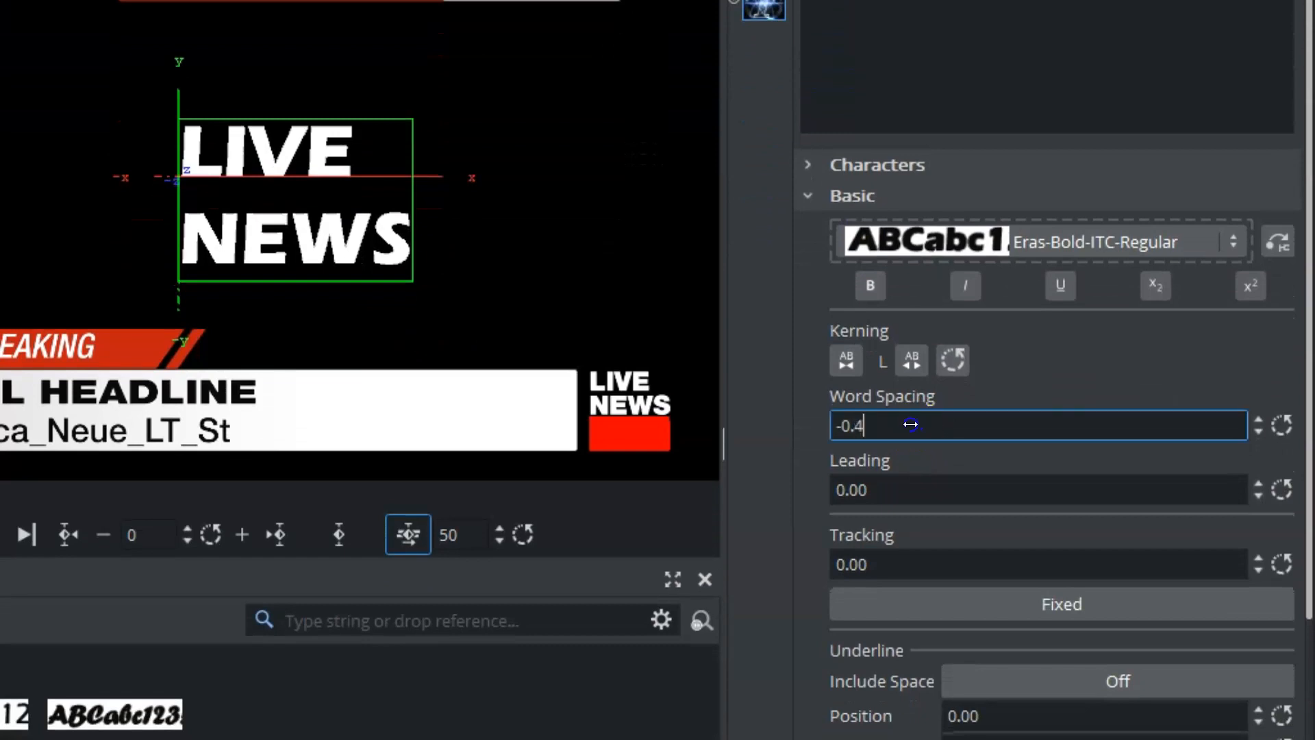
pyautogui.moveTo(913, 490); pyautogui.dragTo(704, 507)
pyautogui.moveTo(919, 561)
pyautogui.mouseDown()
pyautogui.moveTo(890, 564)
pyautogui.moveTo(908, 560)
pyautogui.mouseUp()
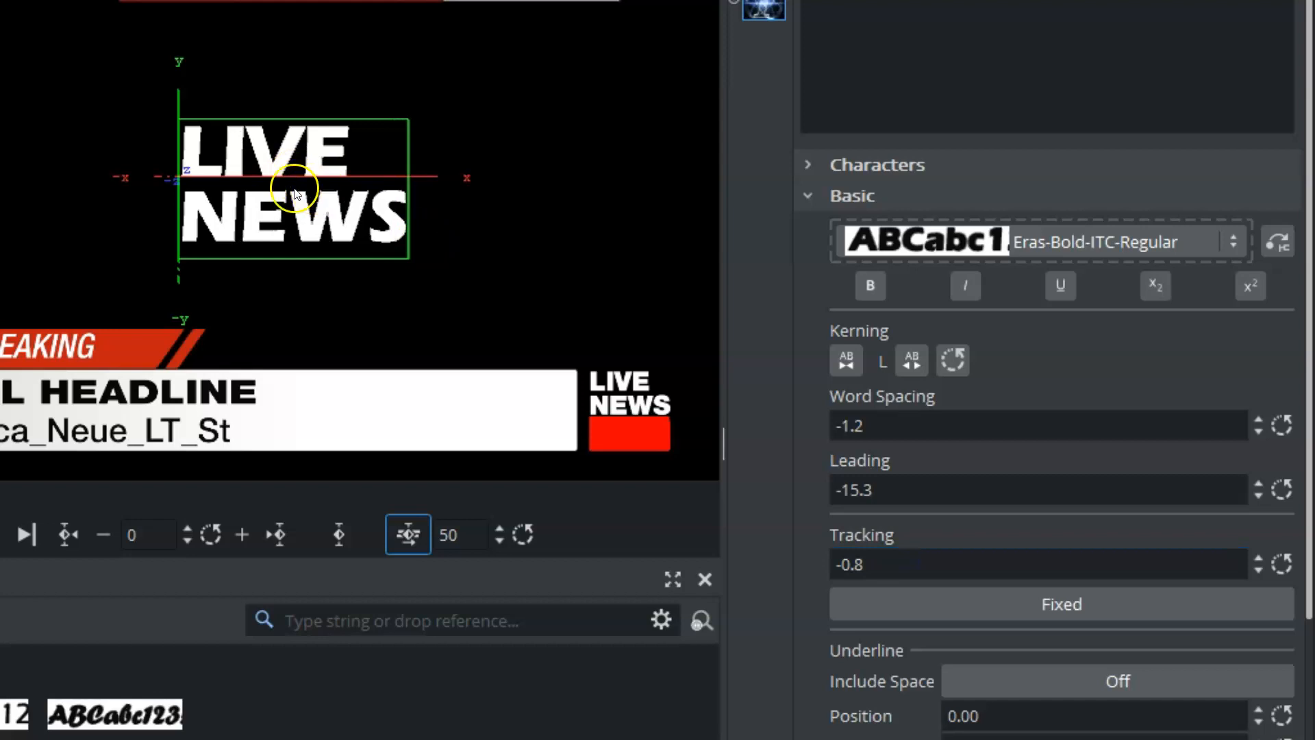
# Scale the LIVE NEWS text to 0.32 with locked proportions and place it over the reference label above the red rectangle
pyautogui.click(764, 0)
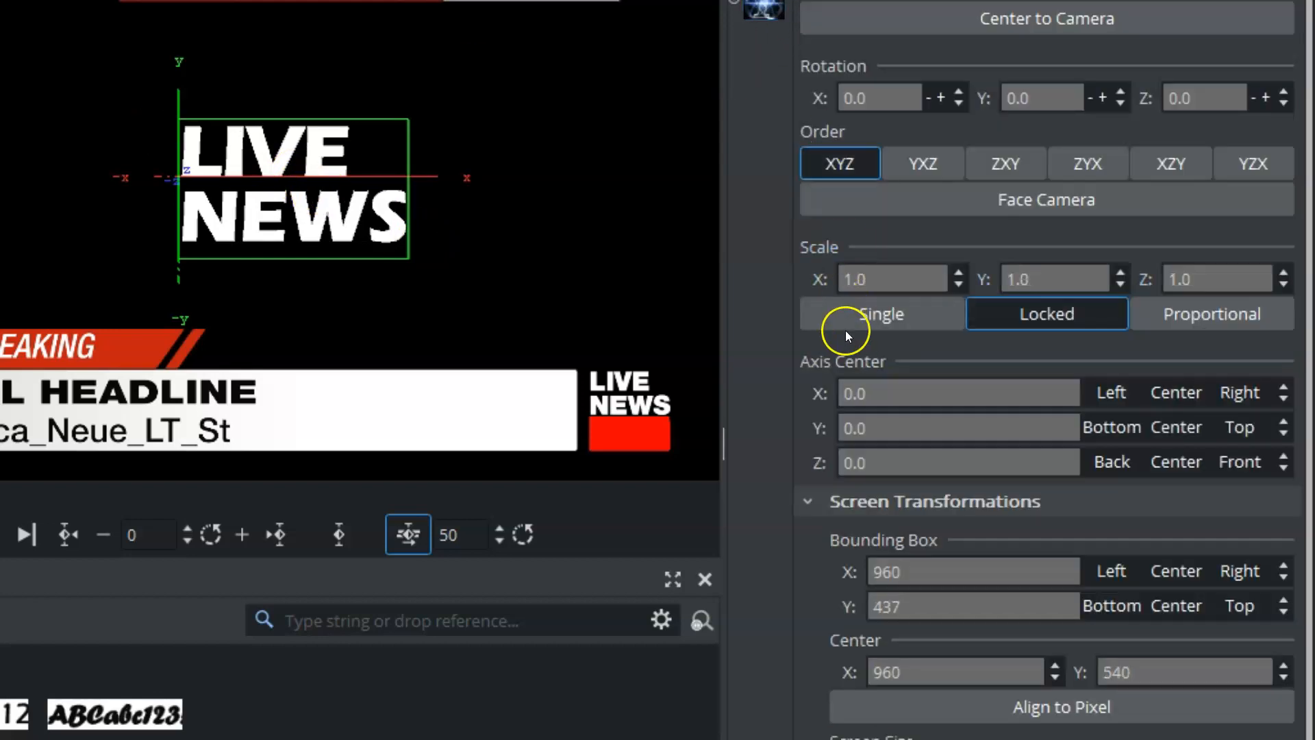
pyautogui.moveTo(885, 266); pyautogui.dragTo(796, 286)
pyautogui.moveTo(215, 200); pyautogui.dragTo(627, 404)
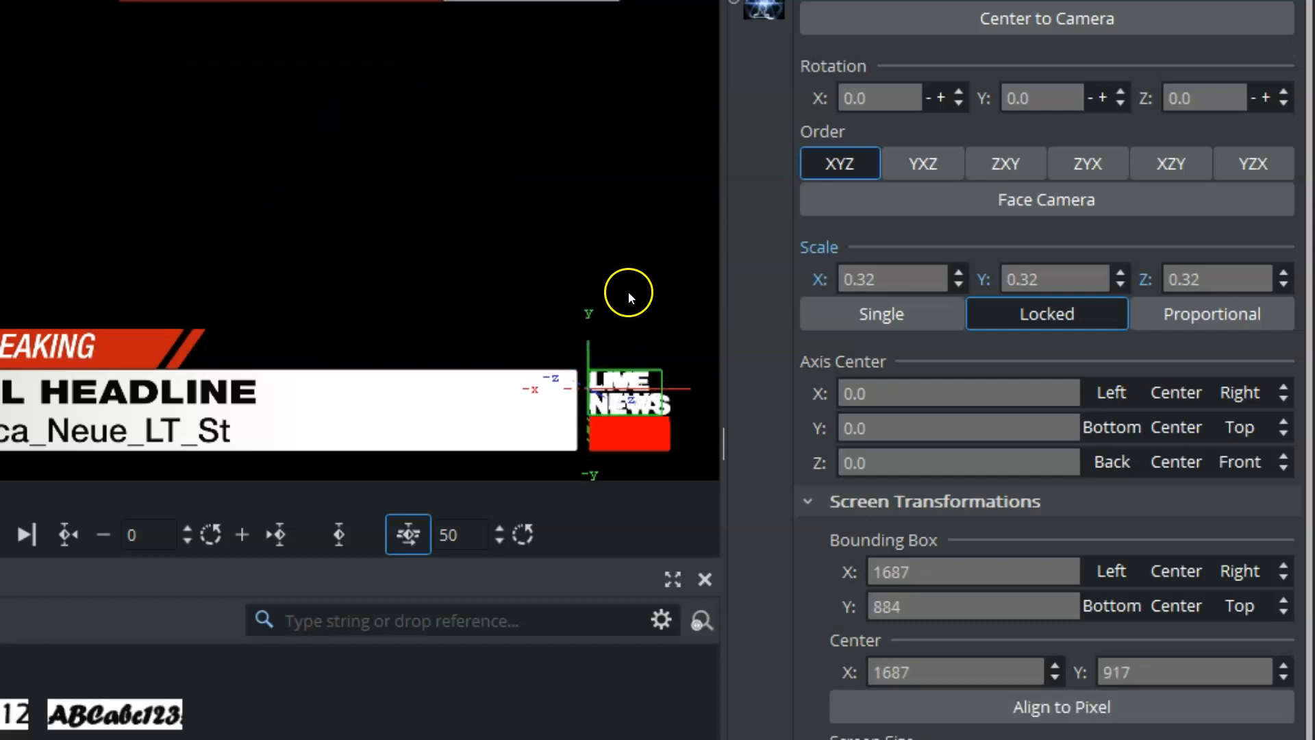
pyautogui.click(890, 280)
# Deactivate the Re_PSD background image in the scene settings
pyautogui.click(1106, 2)
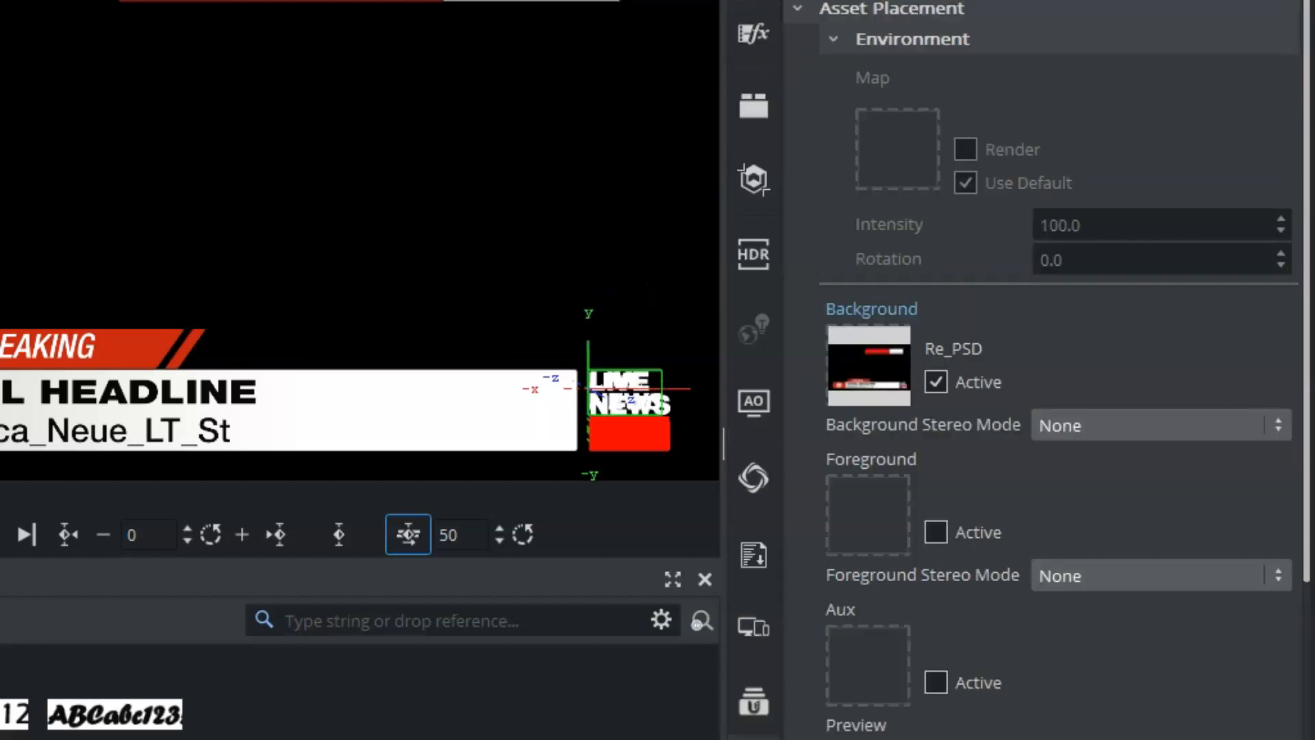
pyautogui.click(937, 383)
pyautogui.click(513, 262)
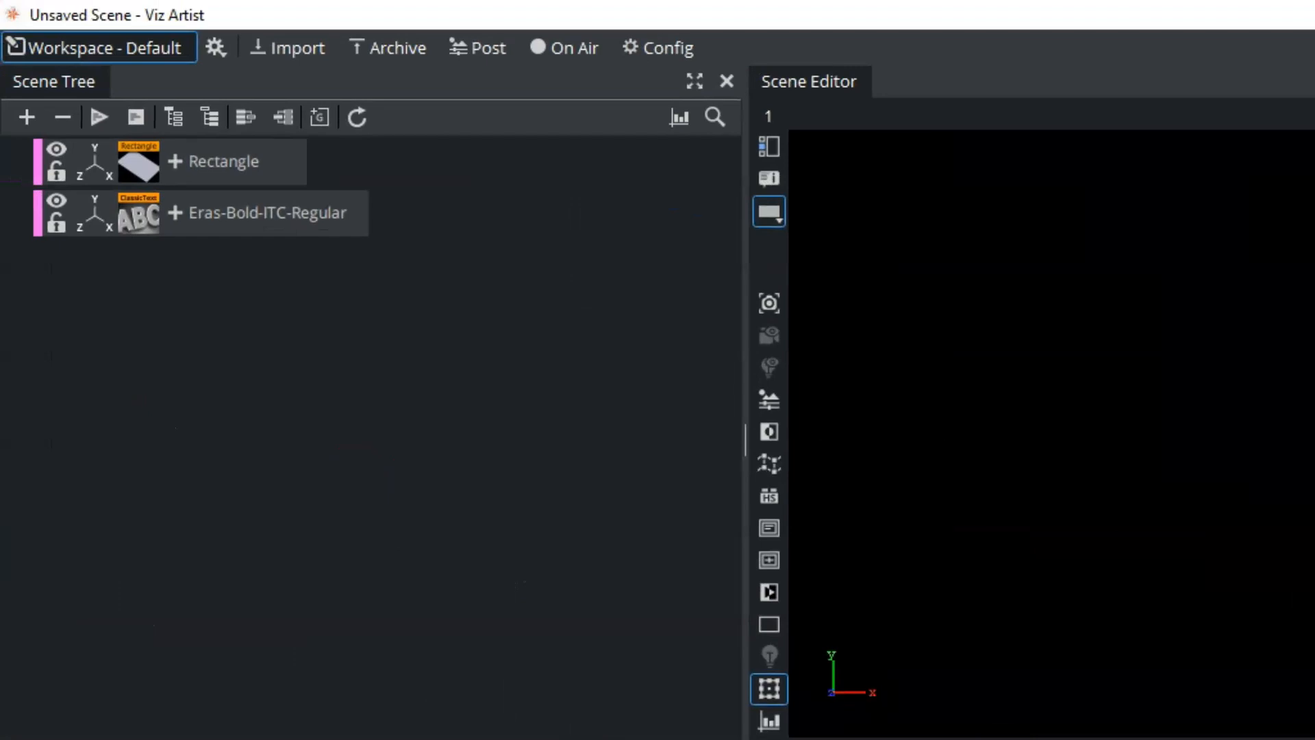
# Rename the text container as LIVENEWS and duplicate it in the scene tree
pyautogui.doubleClick(225, 215)
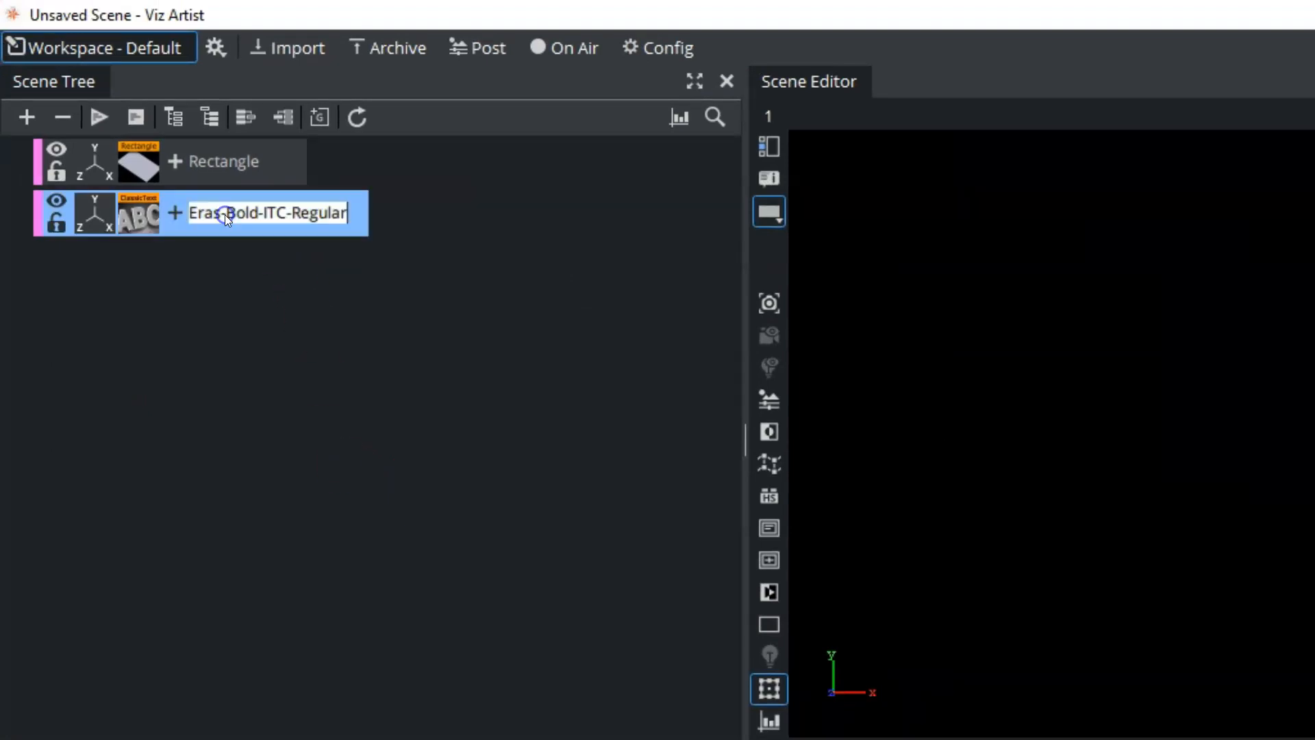
pyautogui.write('4')
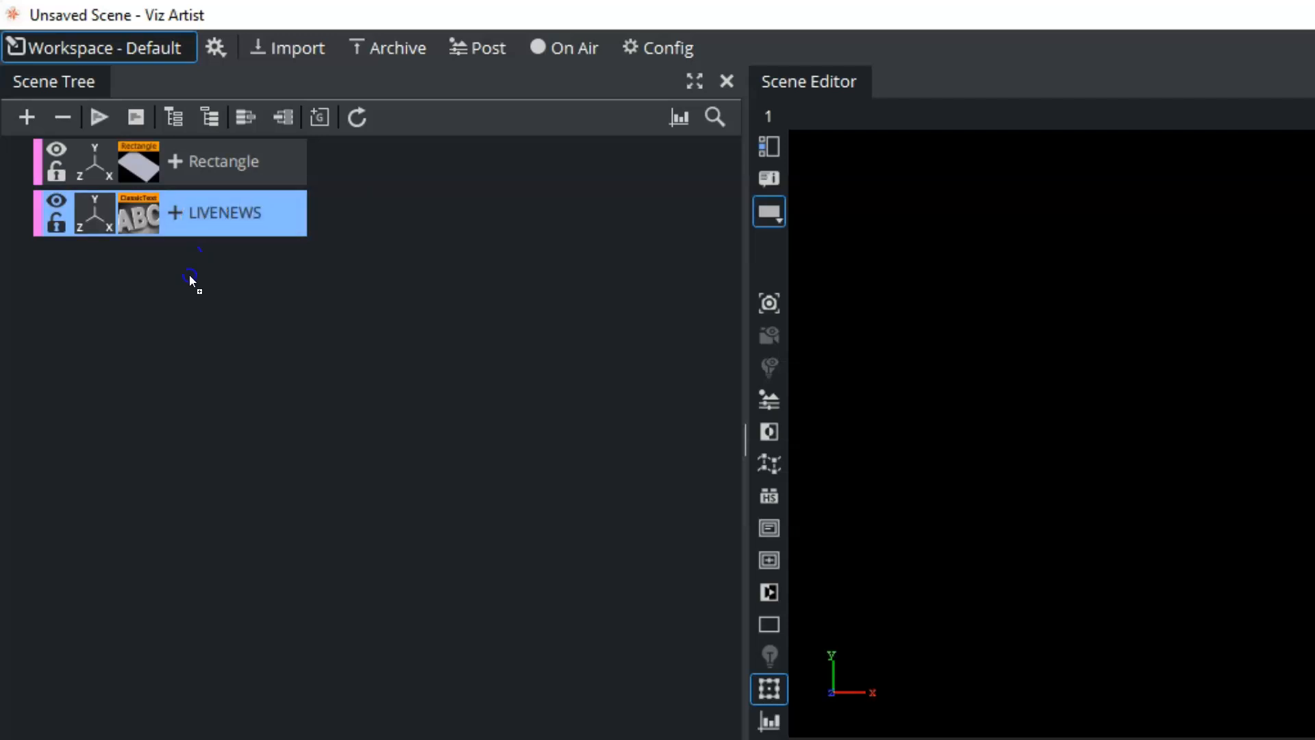
pyautogui.click(200, 258)
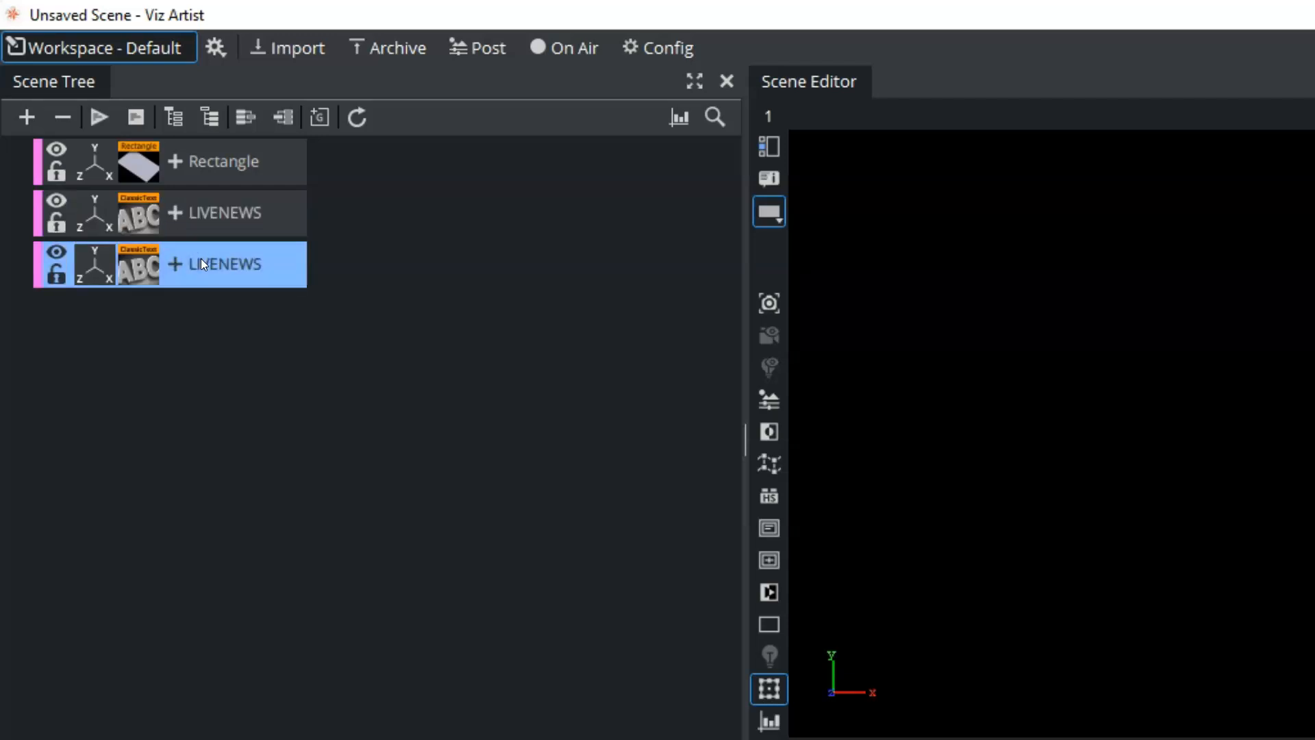
# Replace the duplicated LIVENEWS container's name with one identifying it as the clock
pyautogui.press('BackSpace')
pyautogui.press('BackSpace')
pyautogui.press('BackSpace')
pyautogui.press('BackSpace')
pyautogui.press('BackSpace')
pyautogui.press('BackSpace')
pyautogui.press('BackSpace')
pyautogui.press('BackSpace')
pyautogui.write('CLCO')
# Delete the NEWS line from the duplicated container's text
pyautogui.click(124, 263)
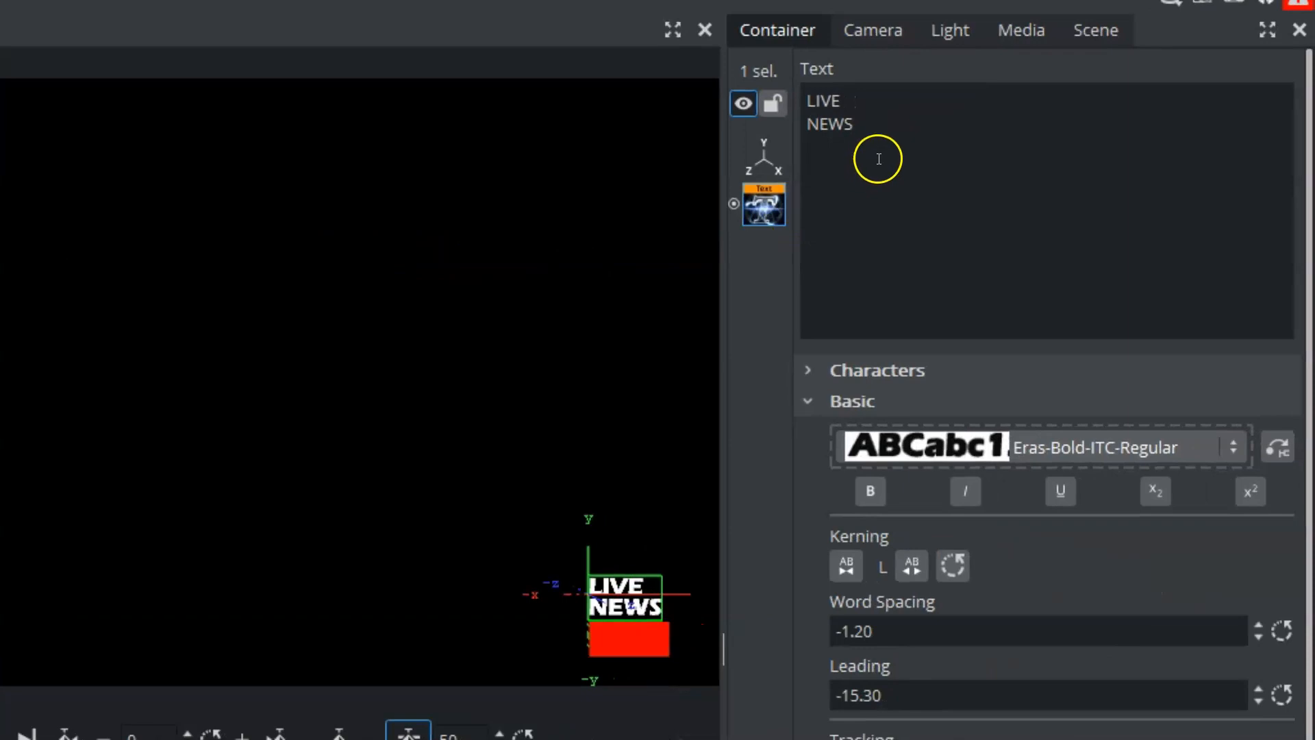
pyautogui.moveTo(878, 131); pyautogui.dragTo(803, 133)
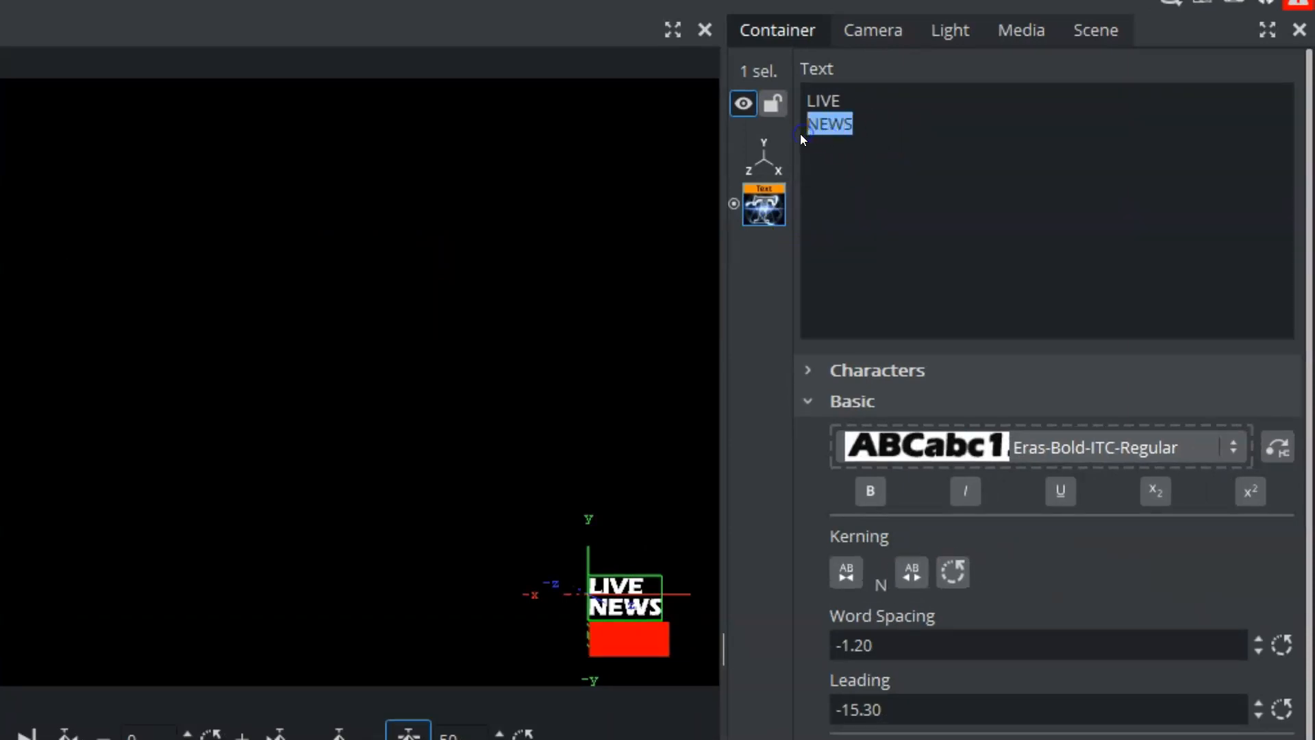
pyautogui.press('BackSpace')
pyautogui.press('BackSpace')
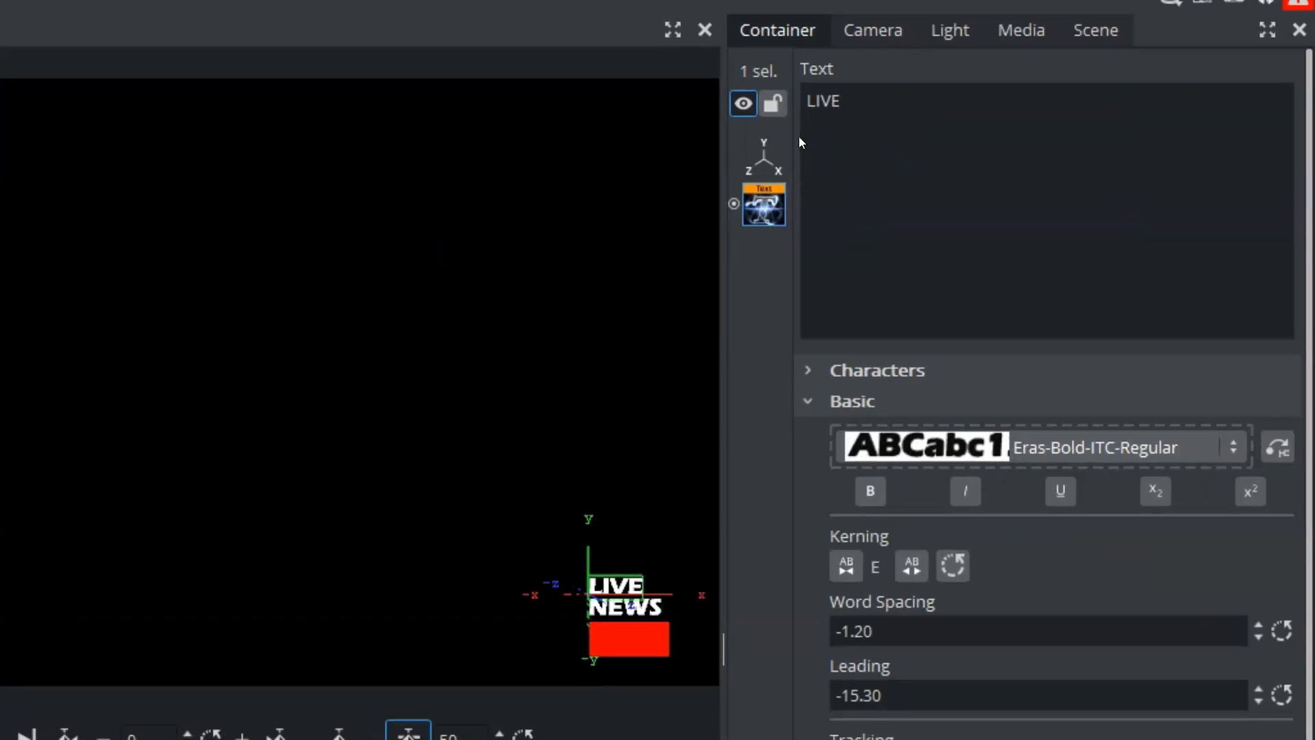
# Activate the clock function on the duplicated text and move the text onto the red rectangle
pyautogui.click(808, 402)
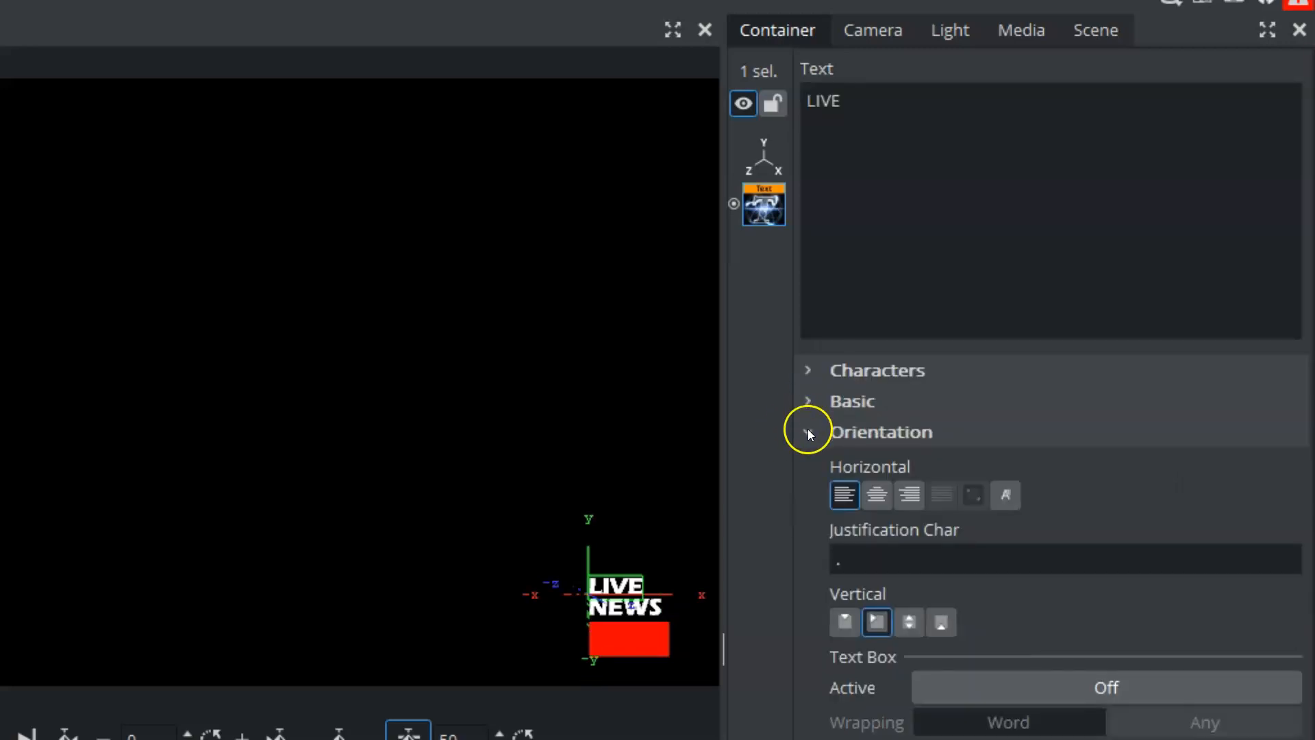
pyautogui.click(808, 430)
pyautogui.click(809, 495)
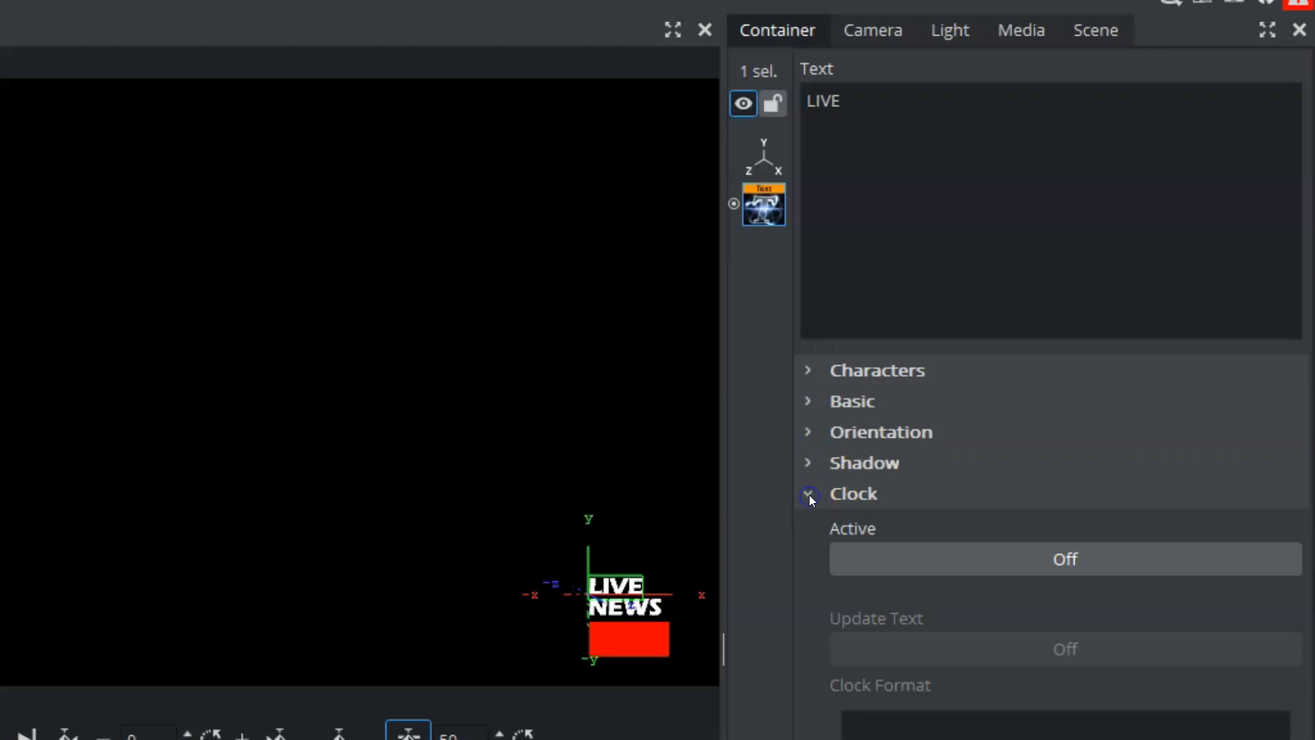
pyautogui.click(856, 496)
pyautogui.click(810, 495)
pyautogui.click(873, 558)
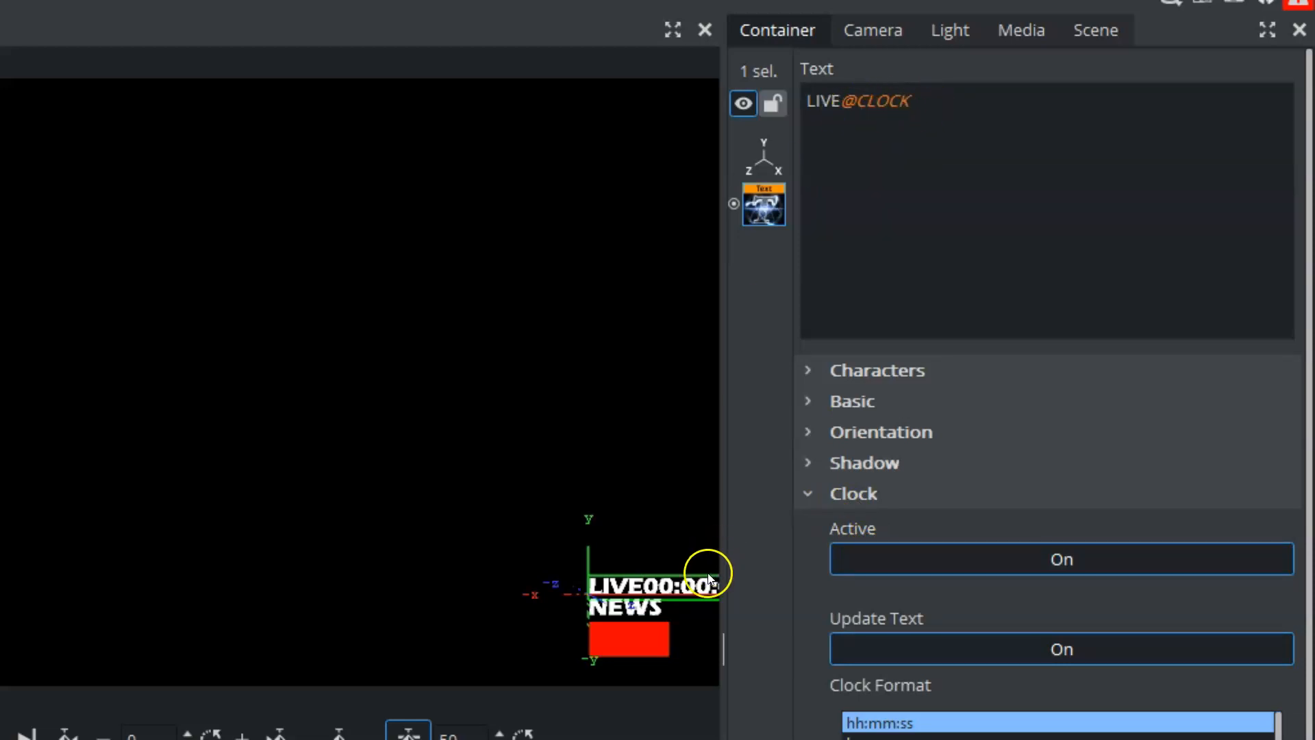
pyautogui.moveTo(693, 587); pyautogui.dragTo(614, 641)
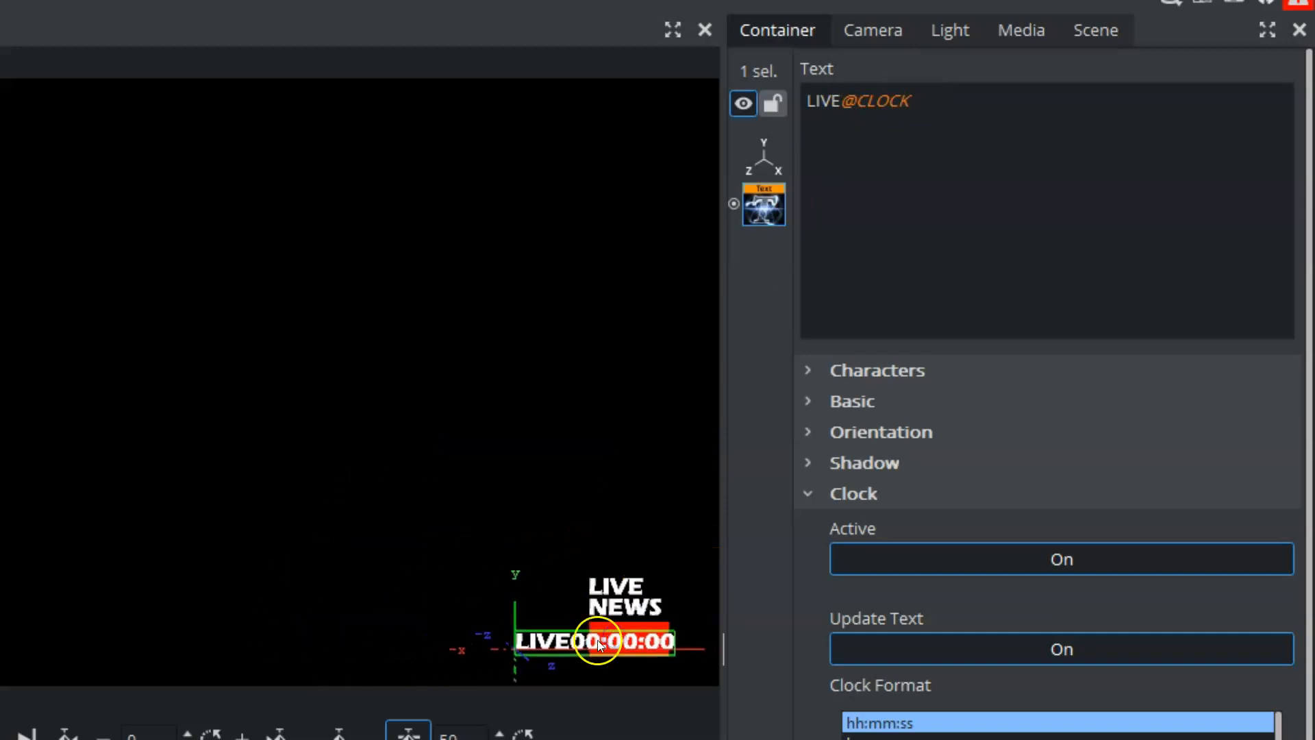
# Delete the word LIVE before the clock placeholder in the duplicated text
pyautogui.moveTo(841, 102); pyautogui.dragTo(782, 103)
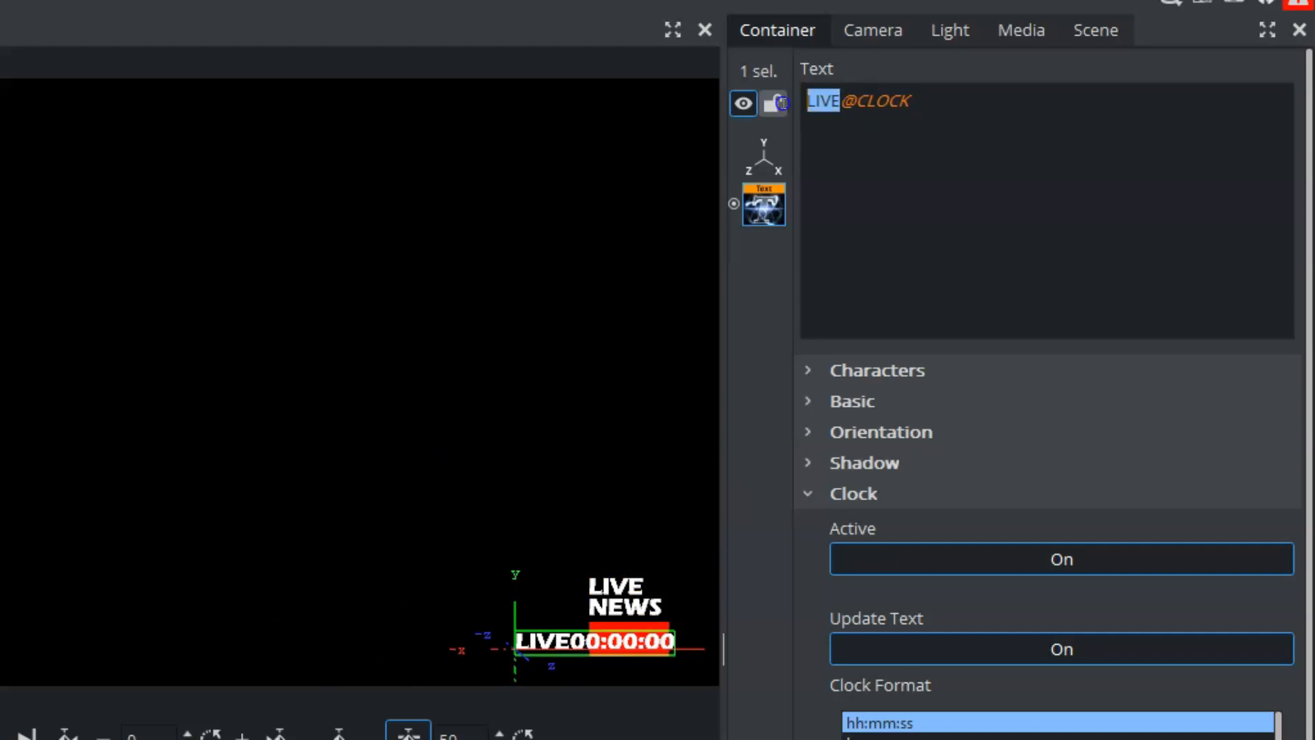
pyautogui.press('BackSpace')
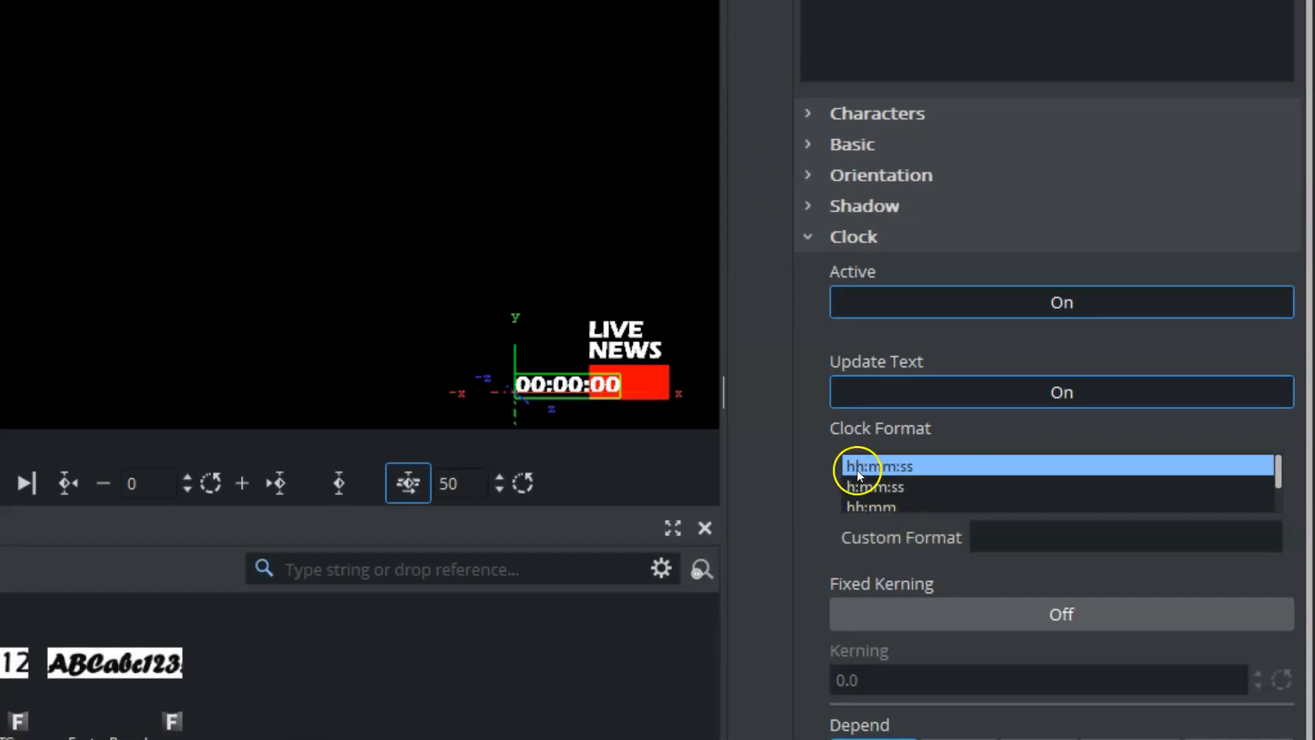
# Set the text's clock format to hh:mm and make the clock depend on the system time
pyautogui.click(872, 488)
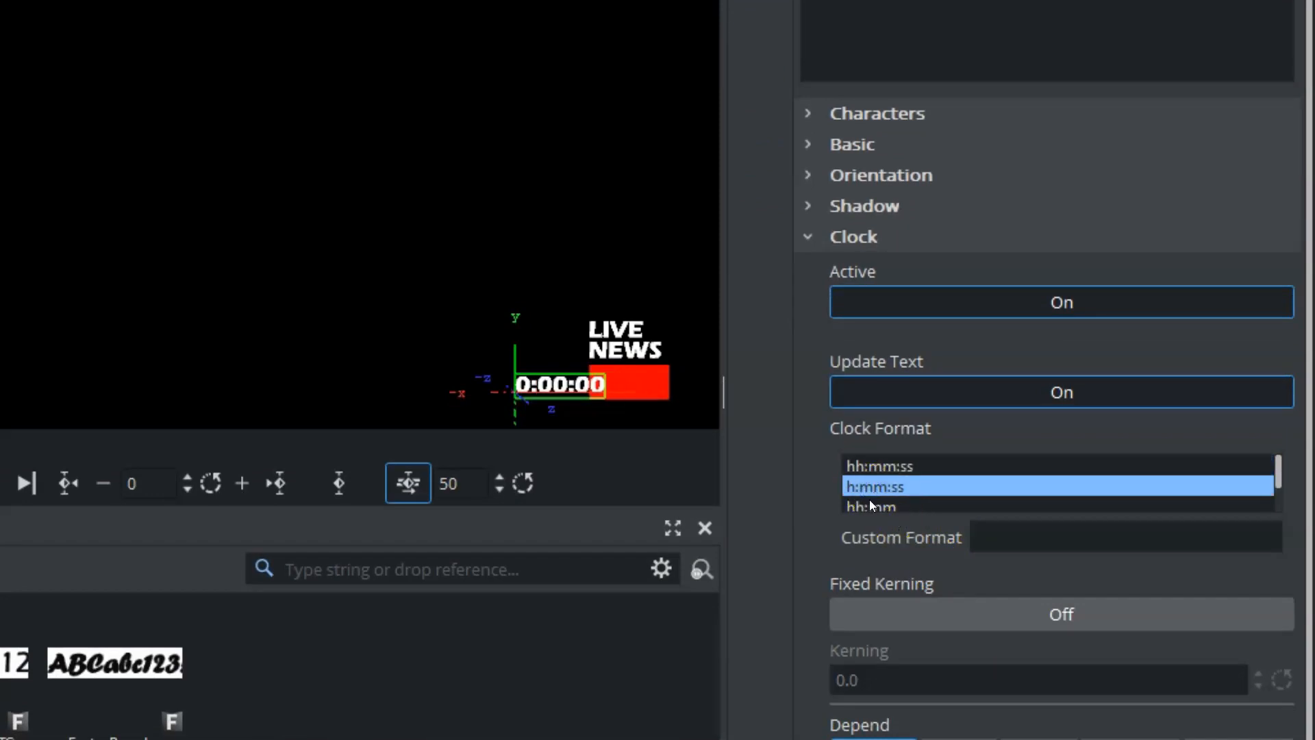
pyautogui.click(870, 505)
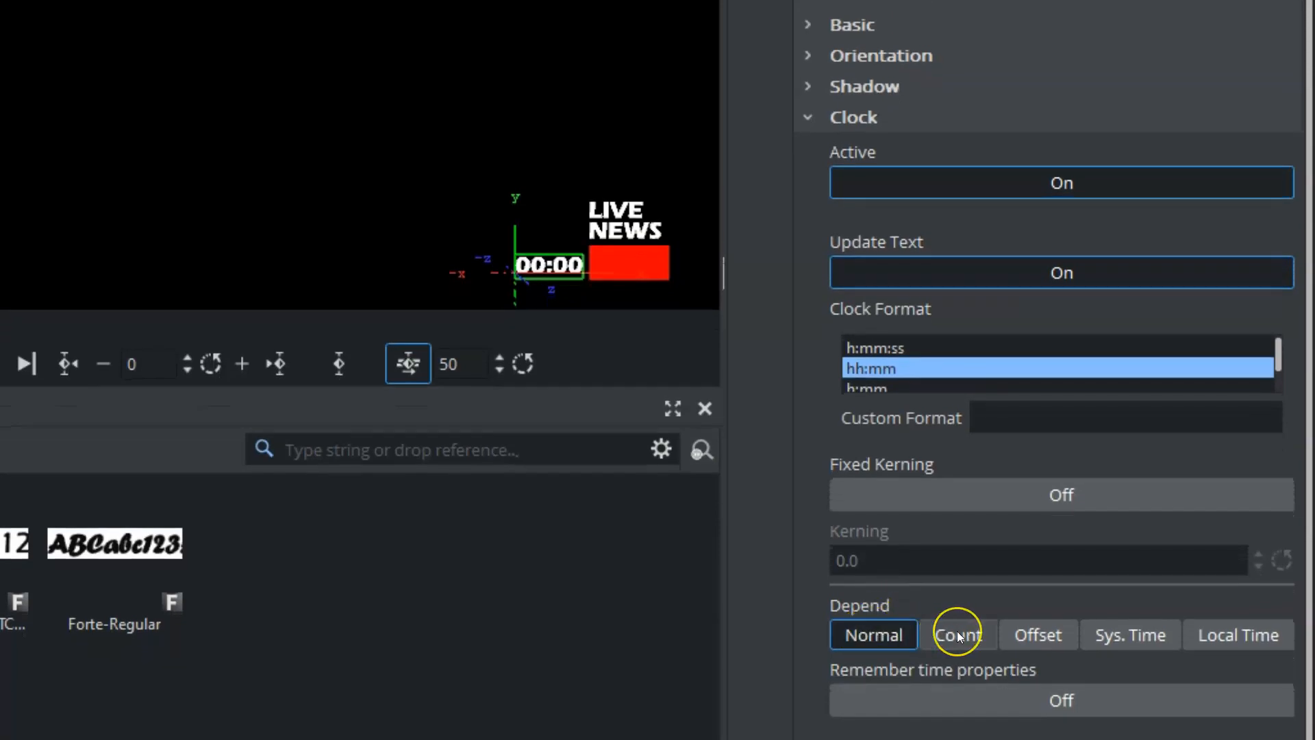
pyautogui.click(1127, 631)
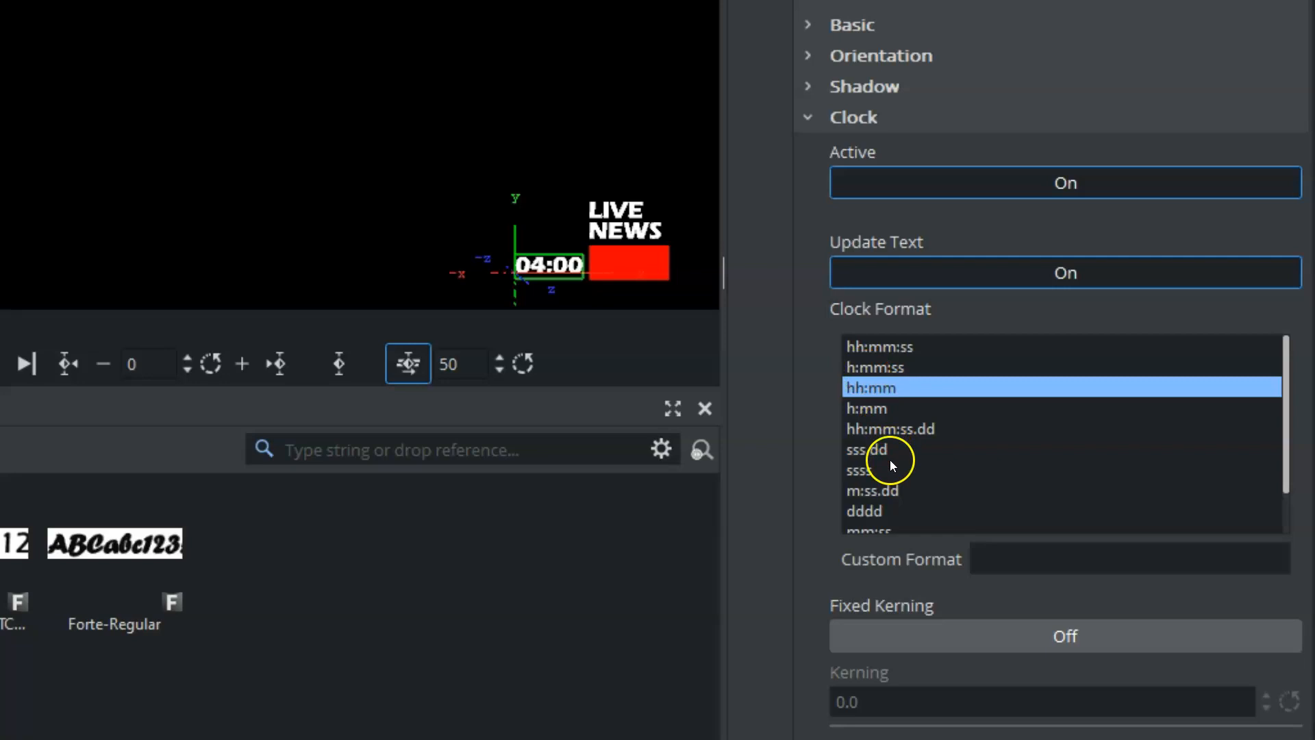
# Change the clock format to User Defined and enter h:mm as the custom format
pyautogui.click(868, 410)
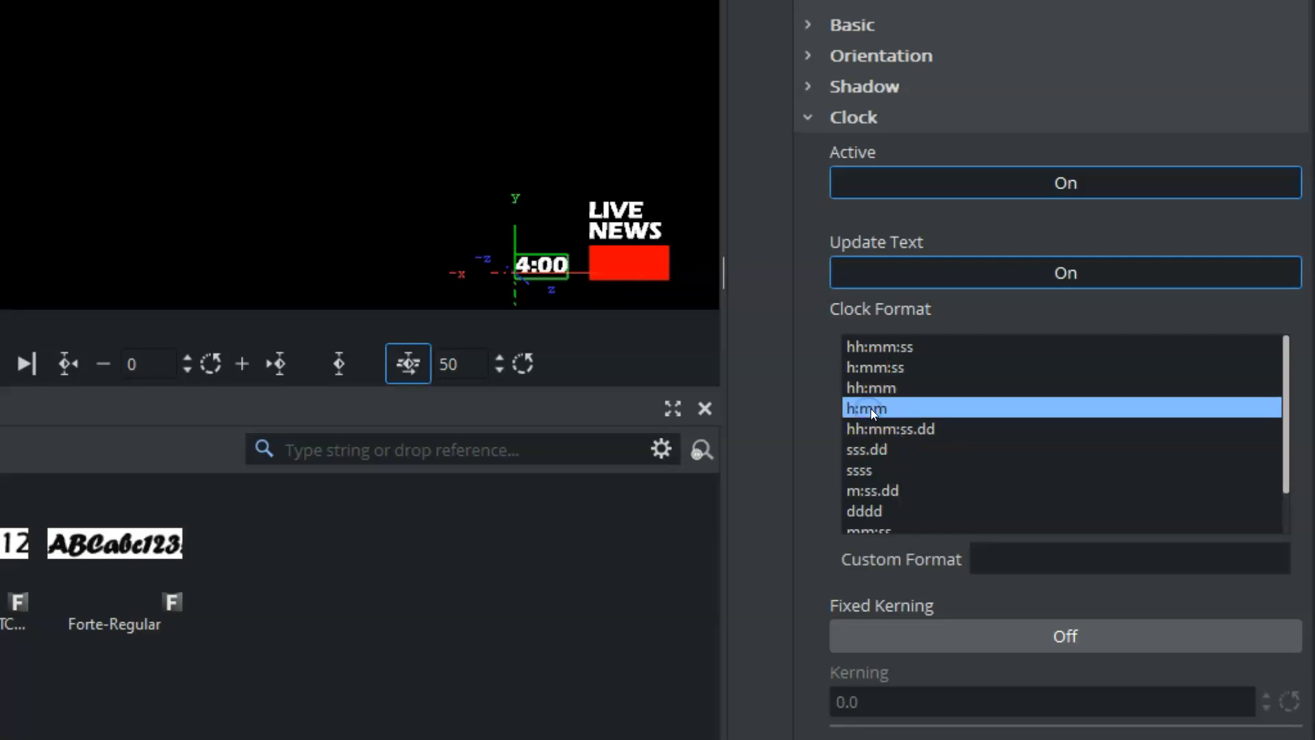
pyautogui.scroll(-1, 866, 459)
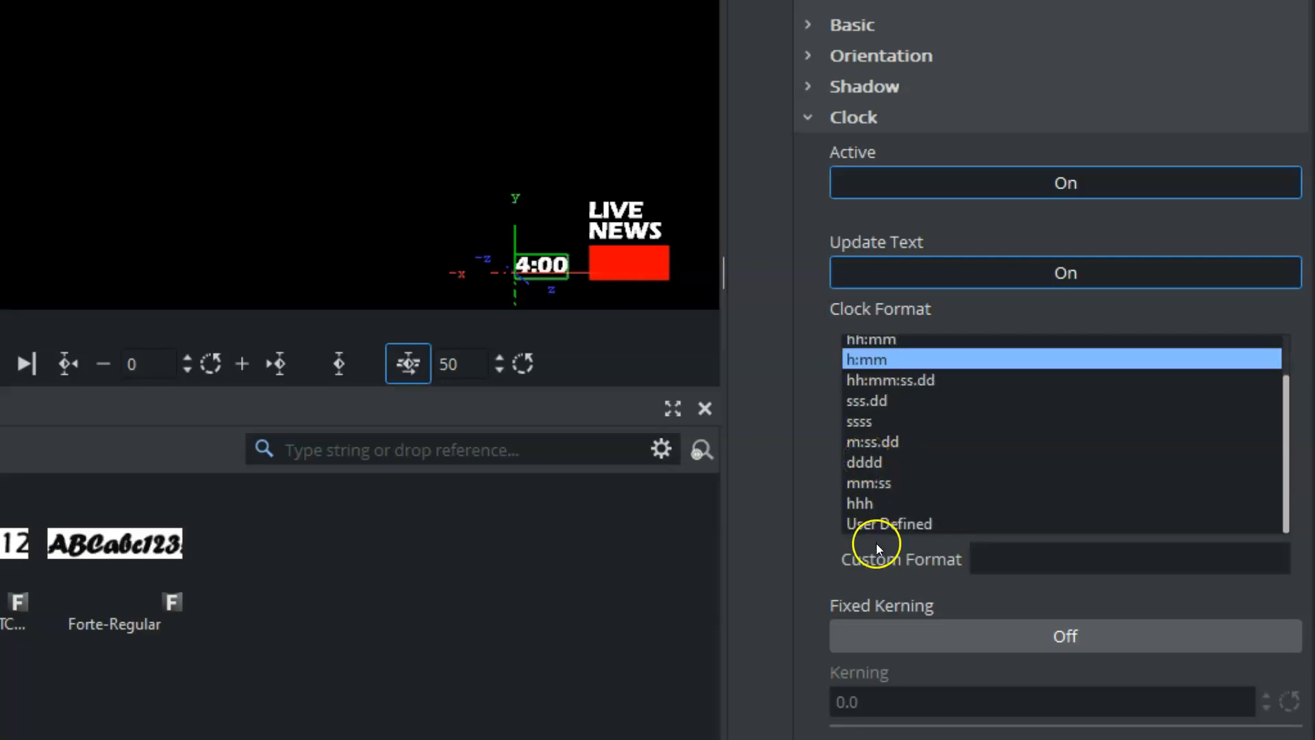
pyautogui.click(881, 526)
pyautogui.click(1024, 561)
pyautogui.write('H')
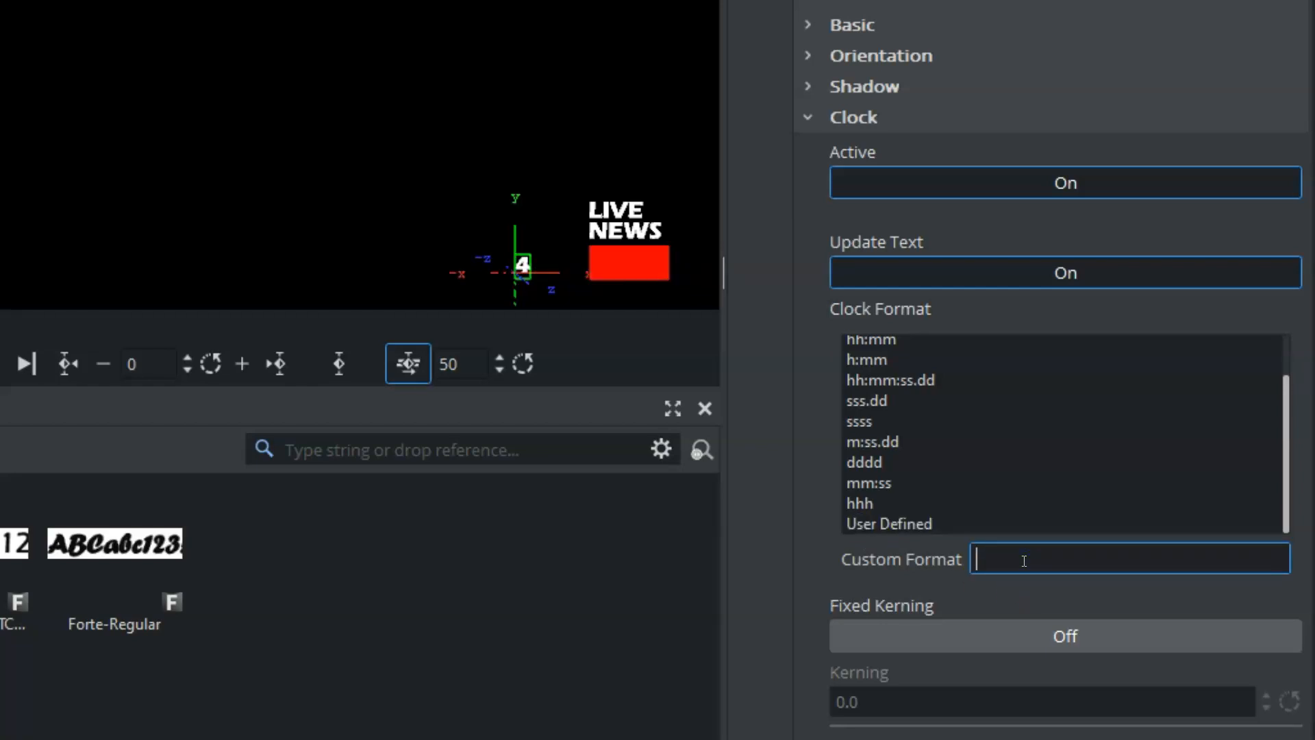
pyautogui.write(':mm')
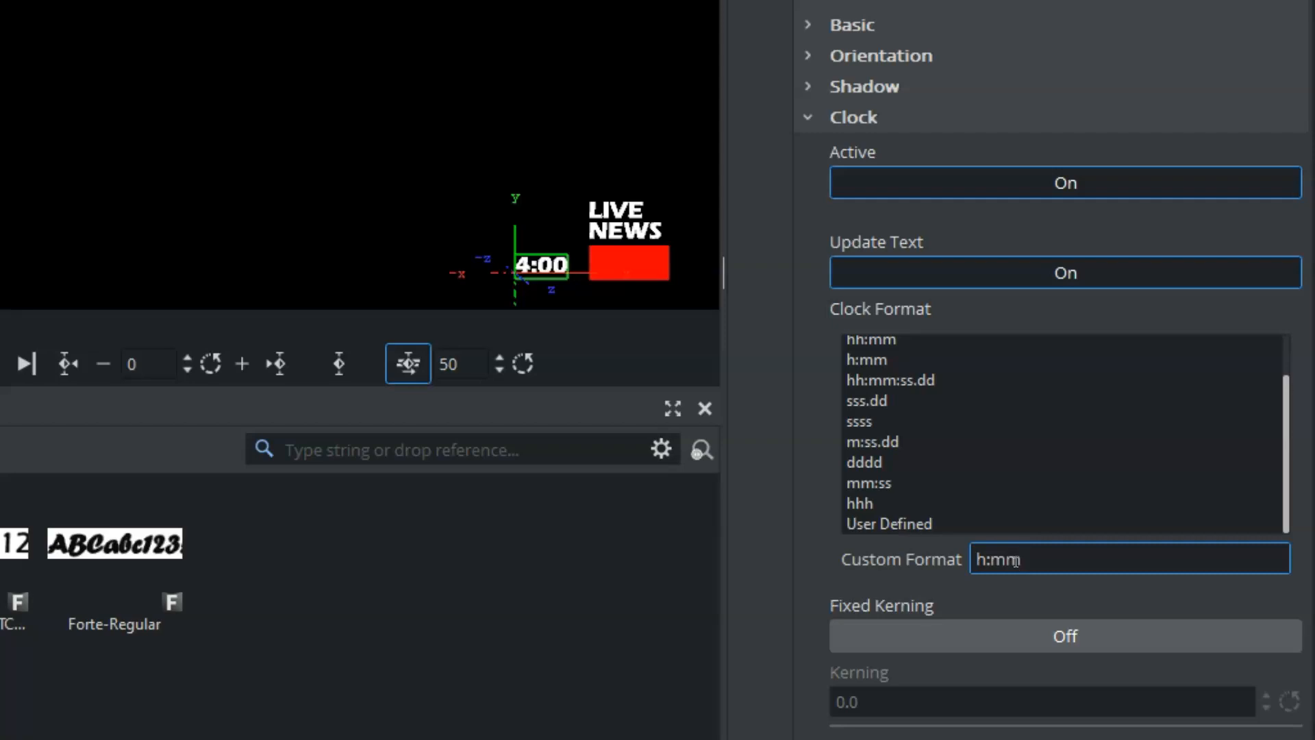
# Deactivate the text's built-in clock and add the System Time plugin from the Tools category to the clock container
pyautogui.click(940, 190)
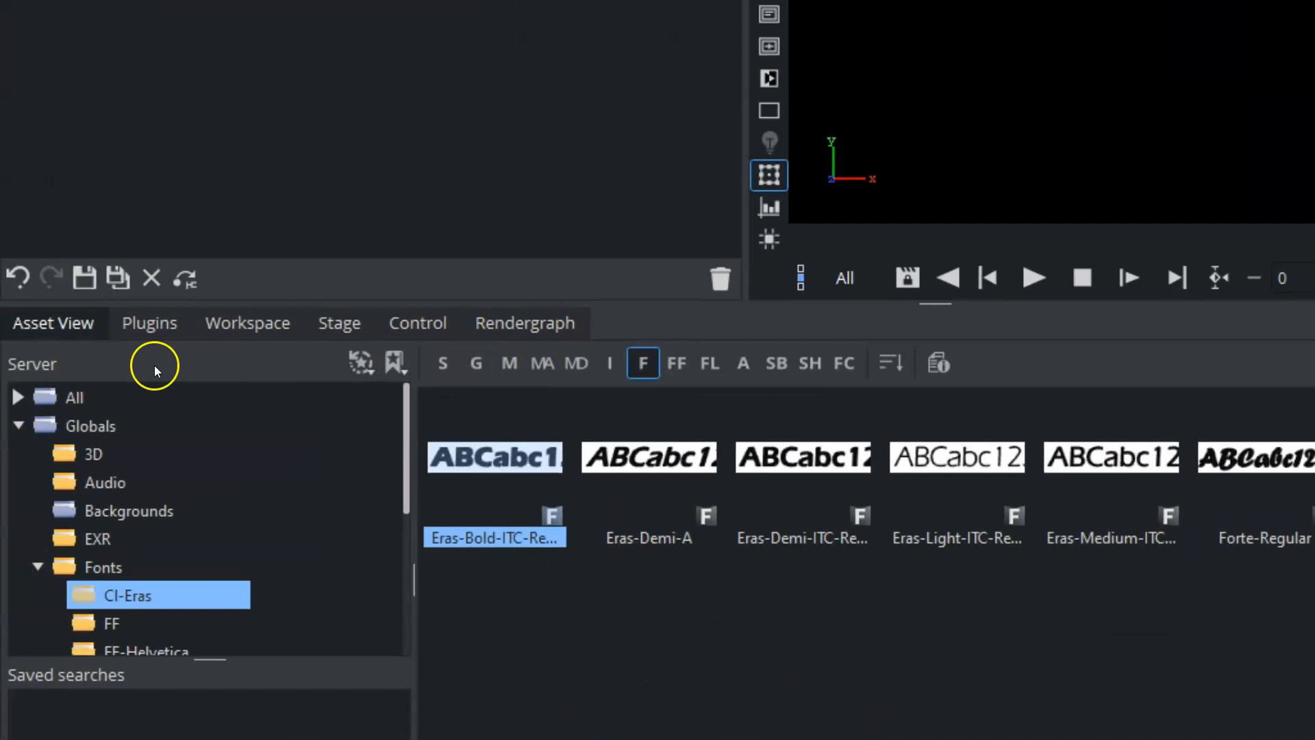
pyautogui.click(149, 324)
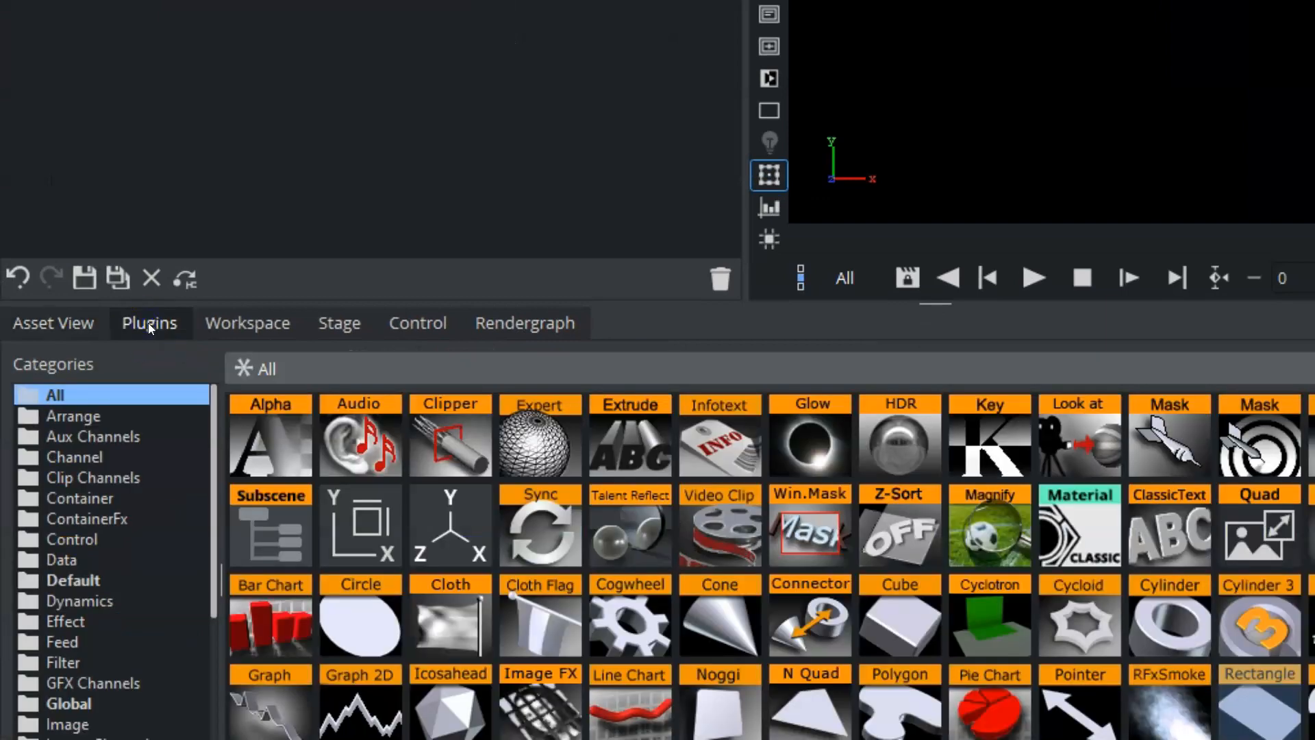
pyautogui.moveTo(213, 479); pyautogui.dragTo(215, 696)
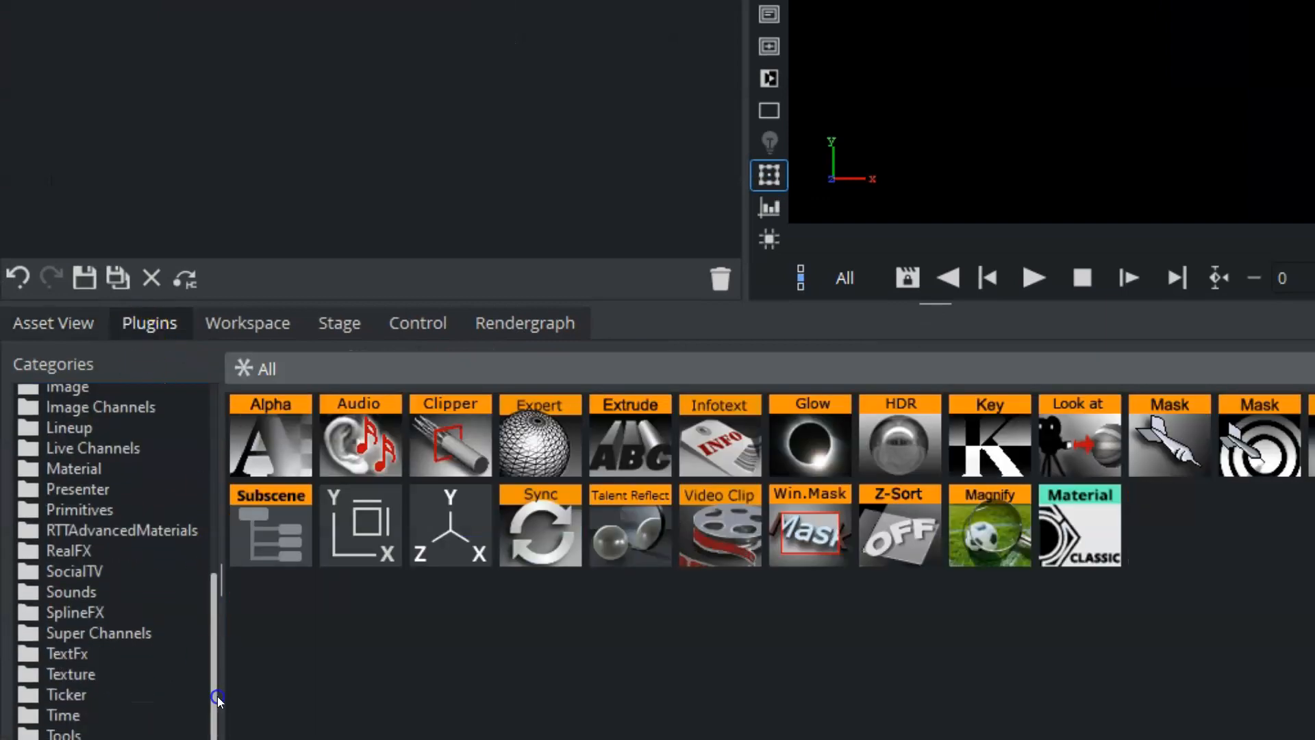
pyautogui.click(79, 733)
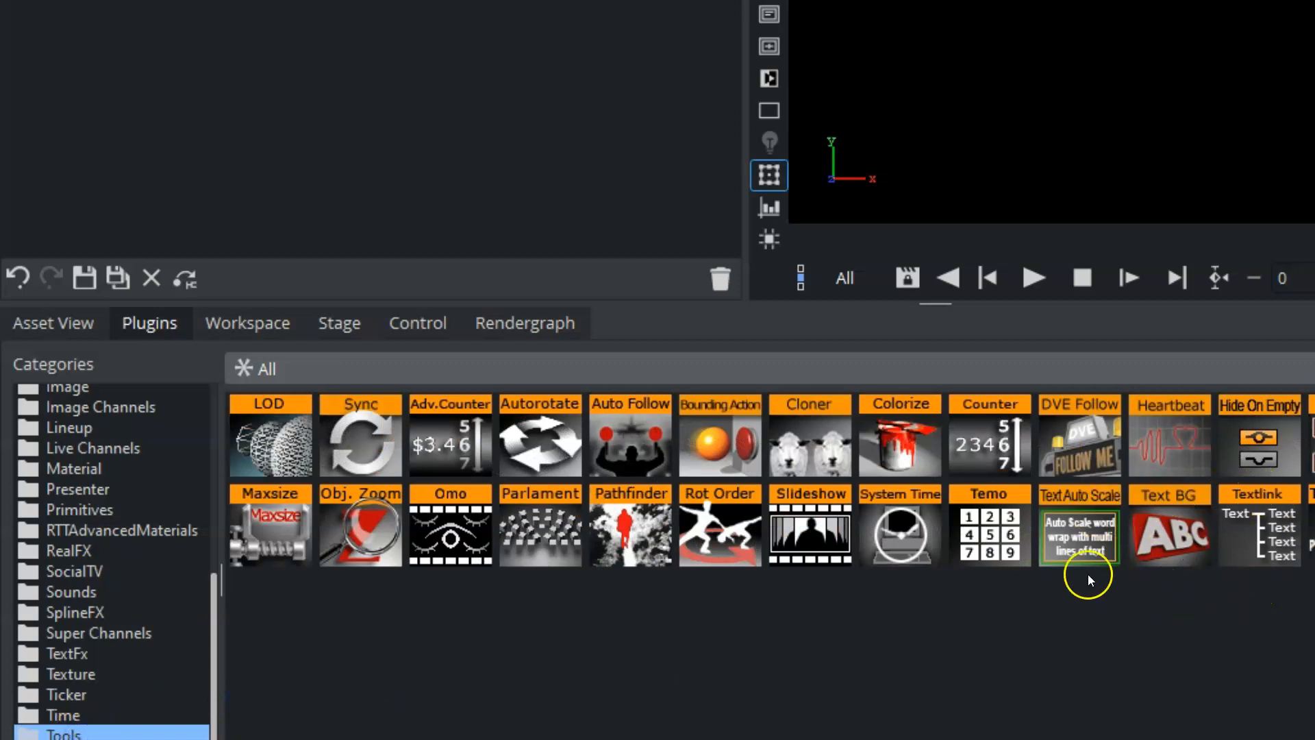
pyautogui.moveTo(921, 547); pyautogui.dragTo(259, 210)
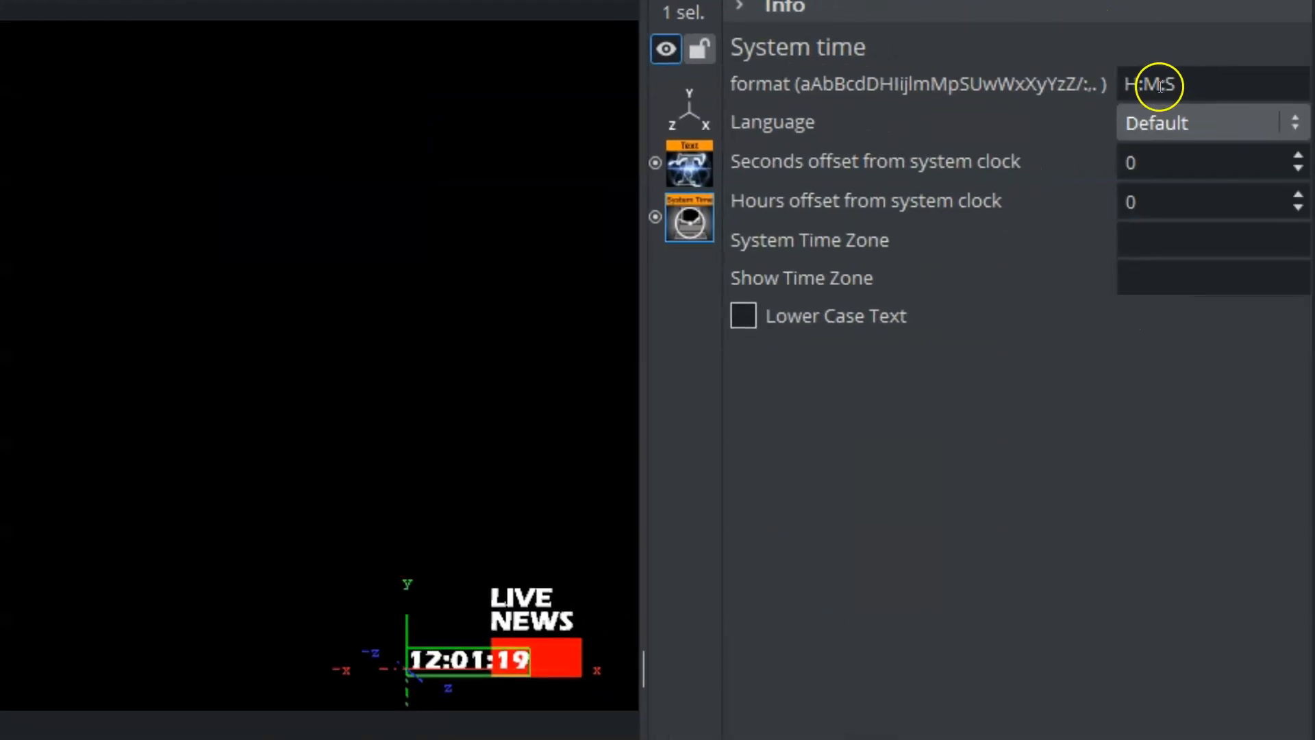
# Set the System Time plugin's format to i:m
pyautogui.click(1192, 83)
pyautogui.press('BackSpace')
pyautogui.press('BackSpace')
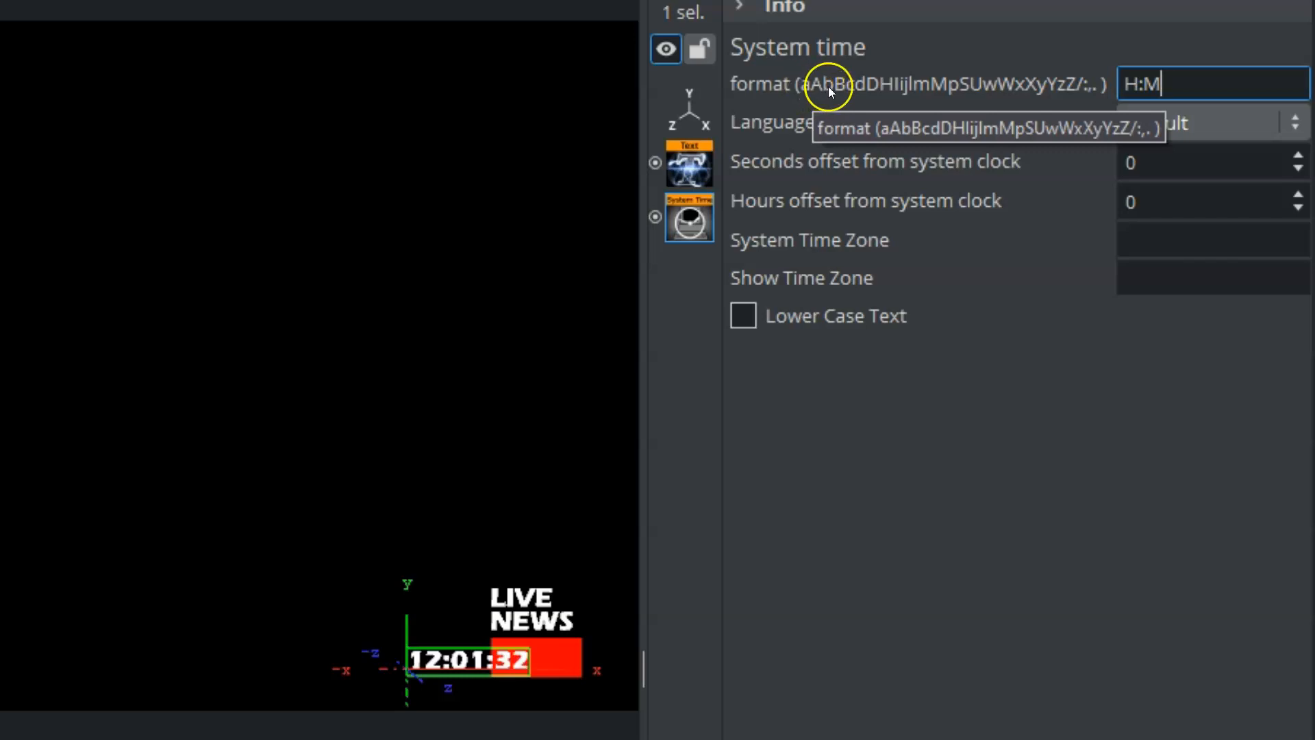
pyautogui.rightClick(1131, 87)
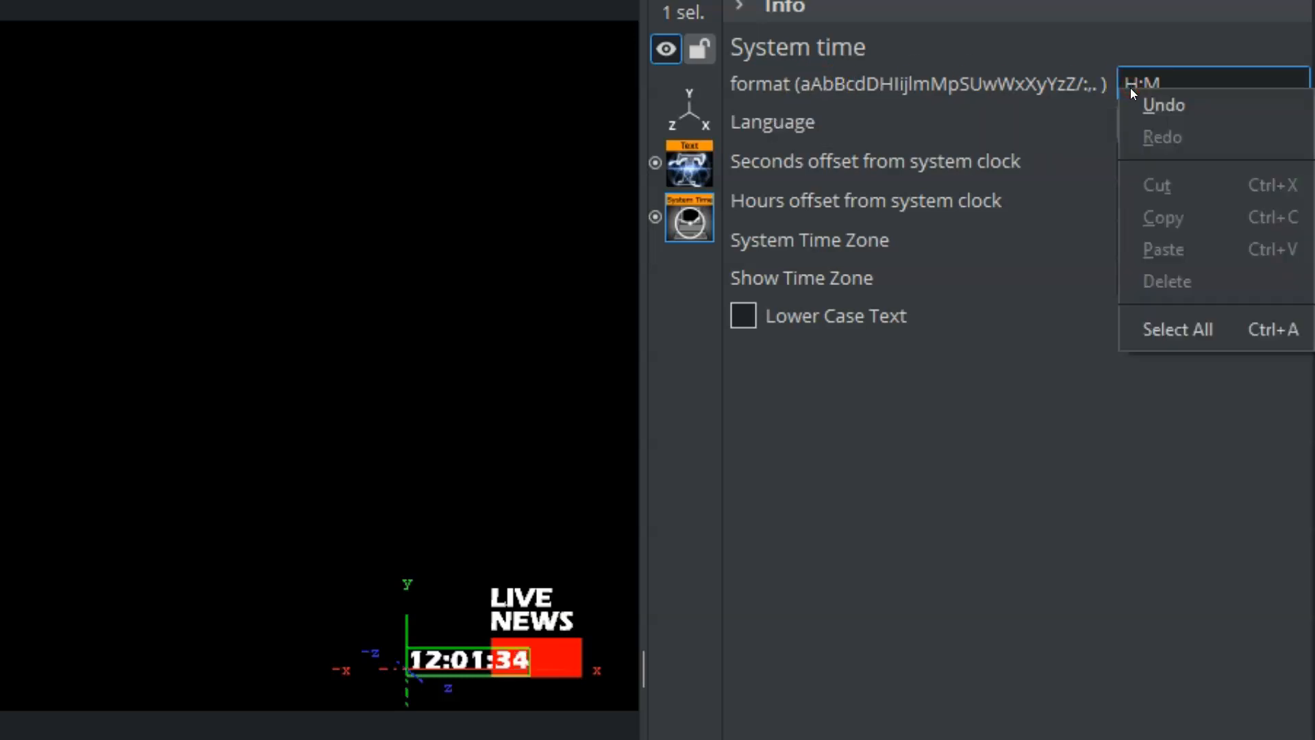
pyautogui.click(1160, 83)
pyautogui.click(1140, 84)
pyautogui.press('BackSpace')
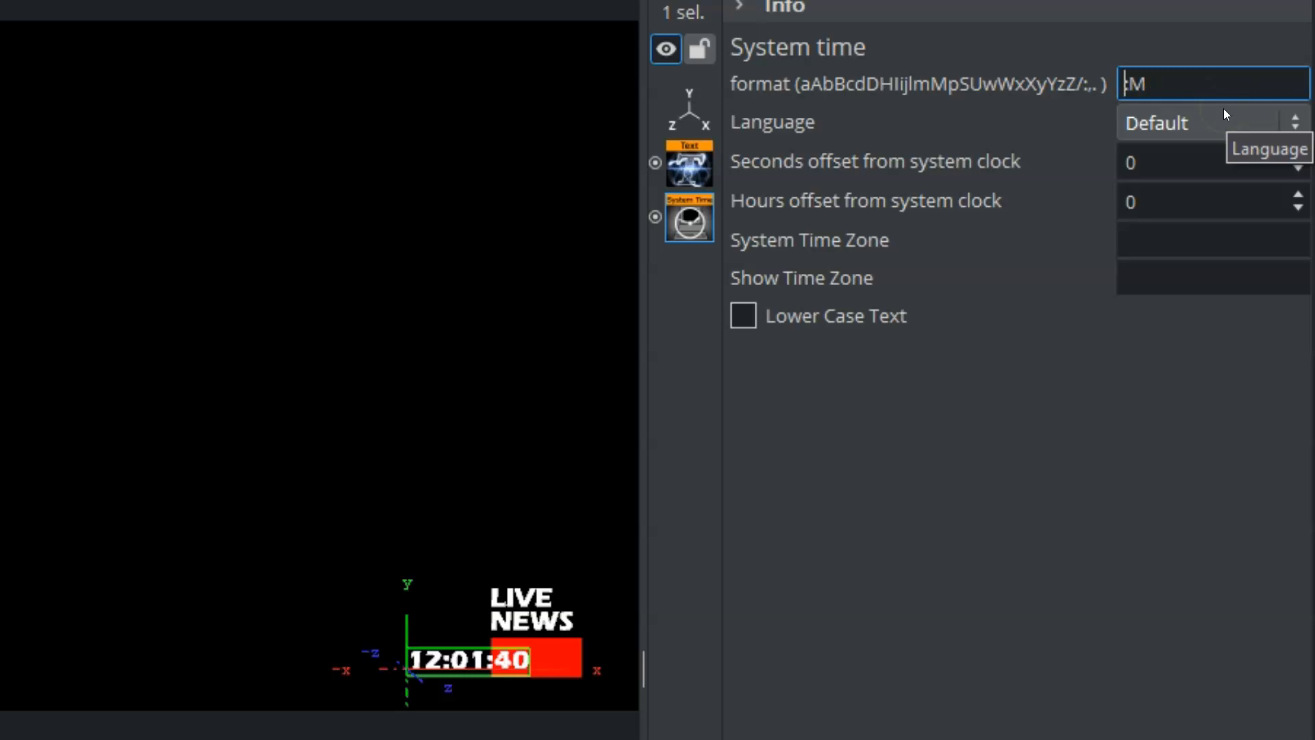
pyautogui.write('I')
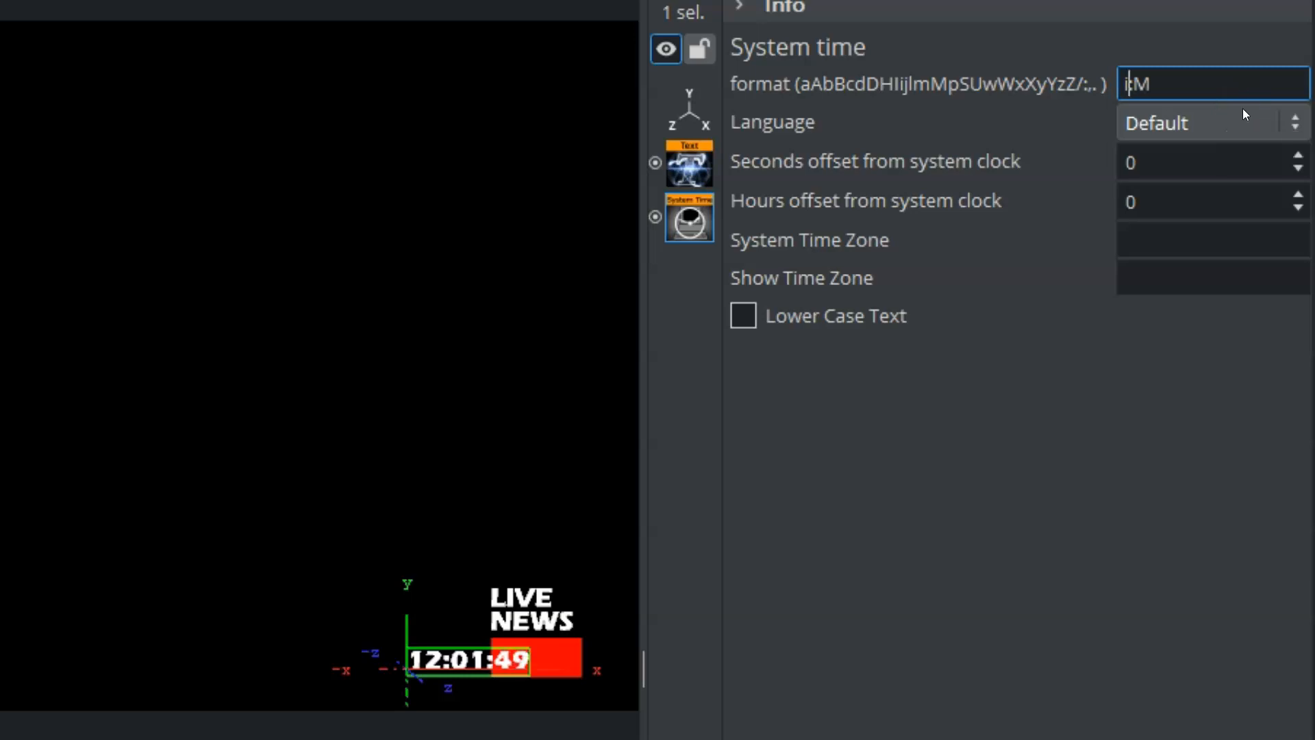
pyautogui.click(1247, 85)
pyautogui.press('BackSpace')
pyautogui.write('m')
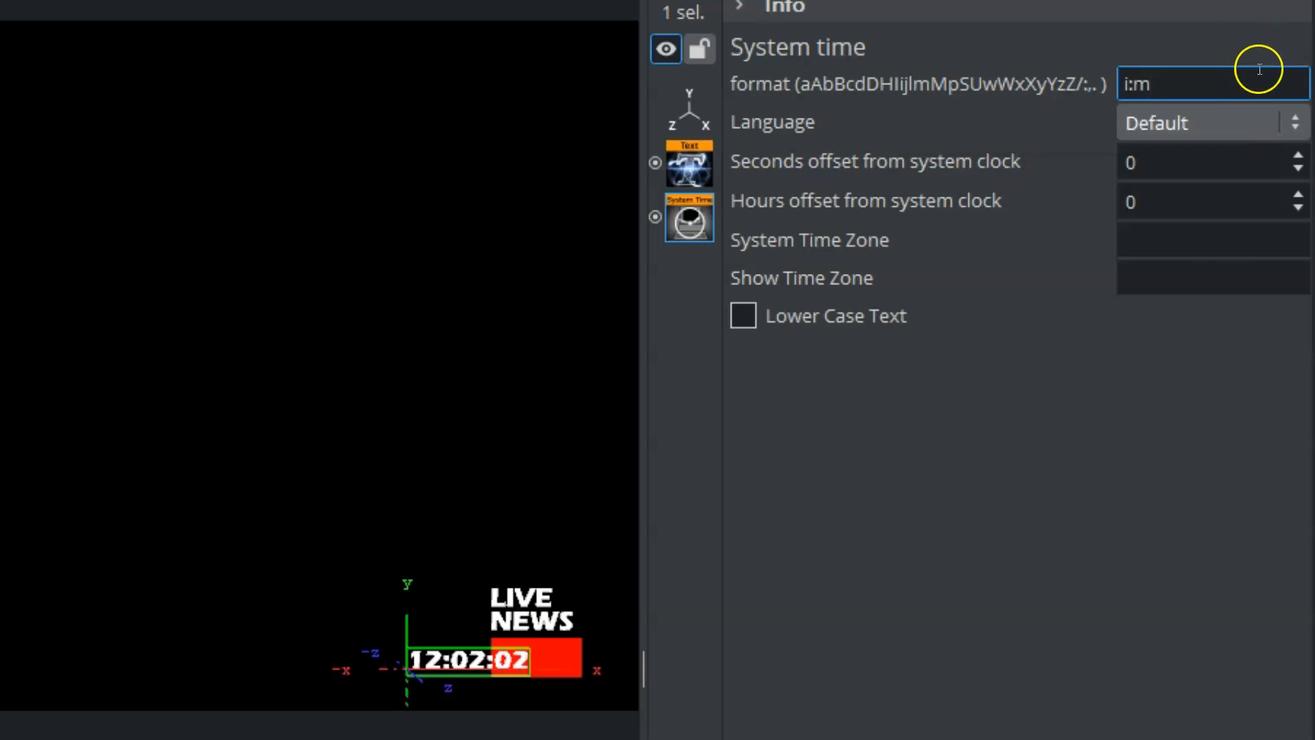
pyautogui.press('Return')
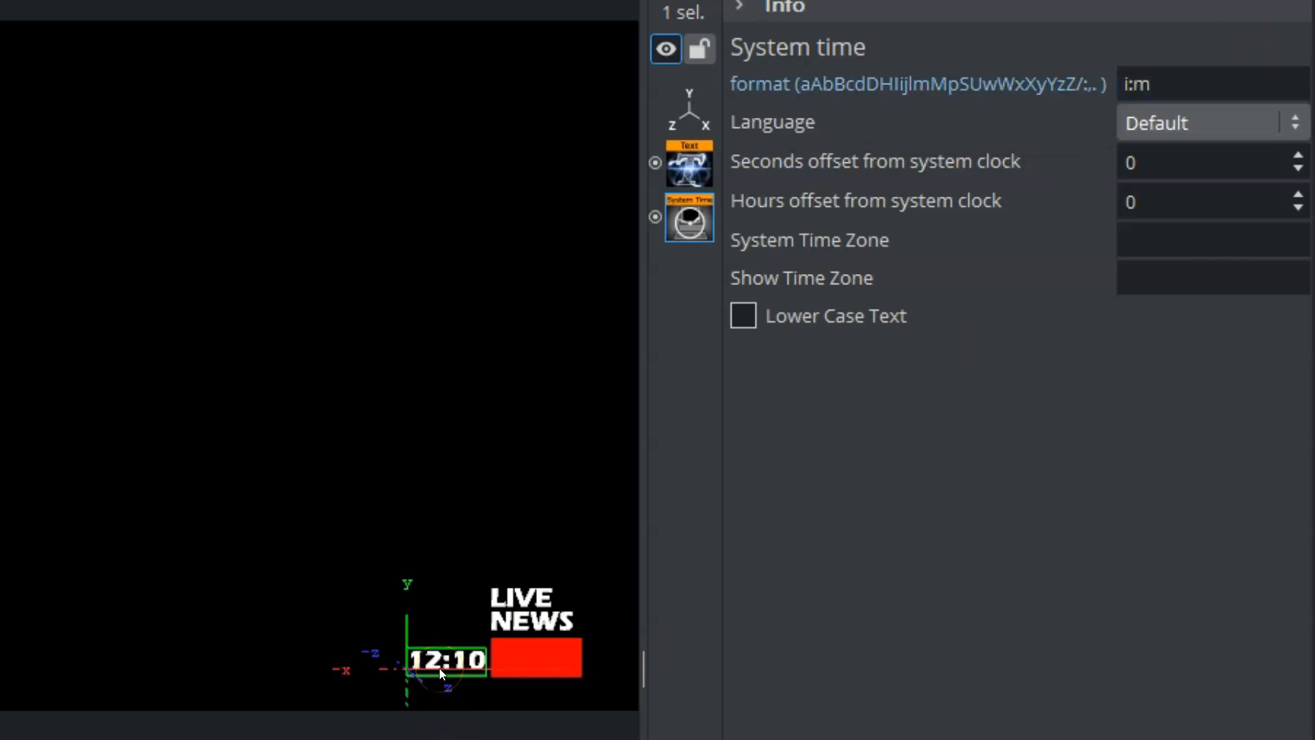
# Move the clock text onto the red rectangle and fine-tune its position to Y -179.2732 and Z 1.0
pyautogui.moveTo(431, 660); pyautogui.dragTo(518, 662)
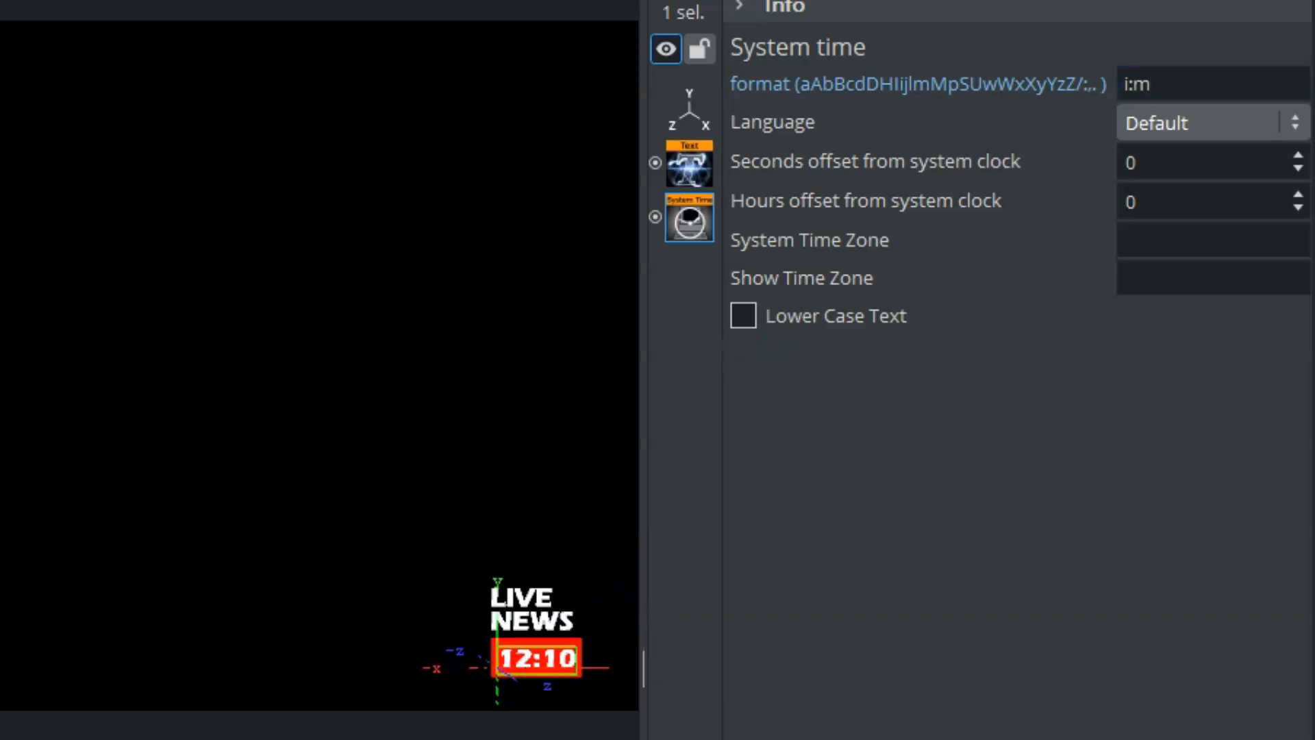
pyautogui.click(689, 110)
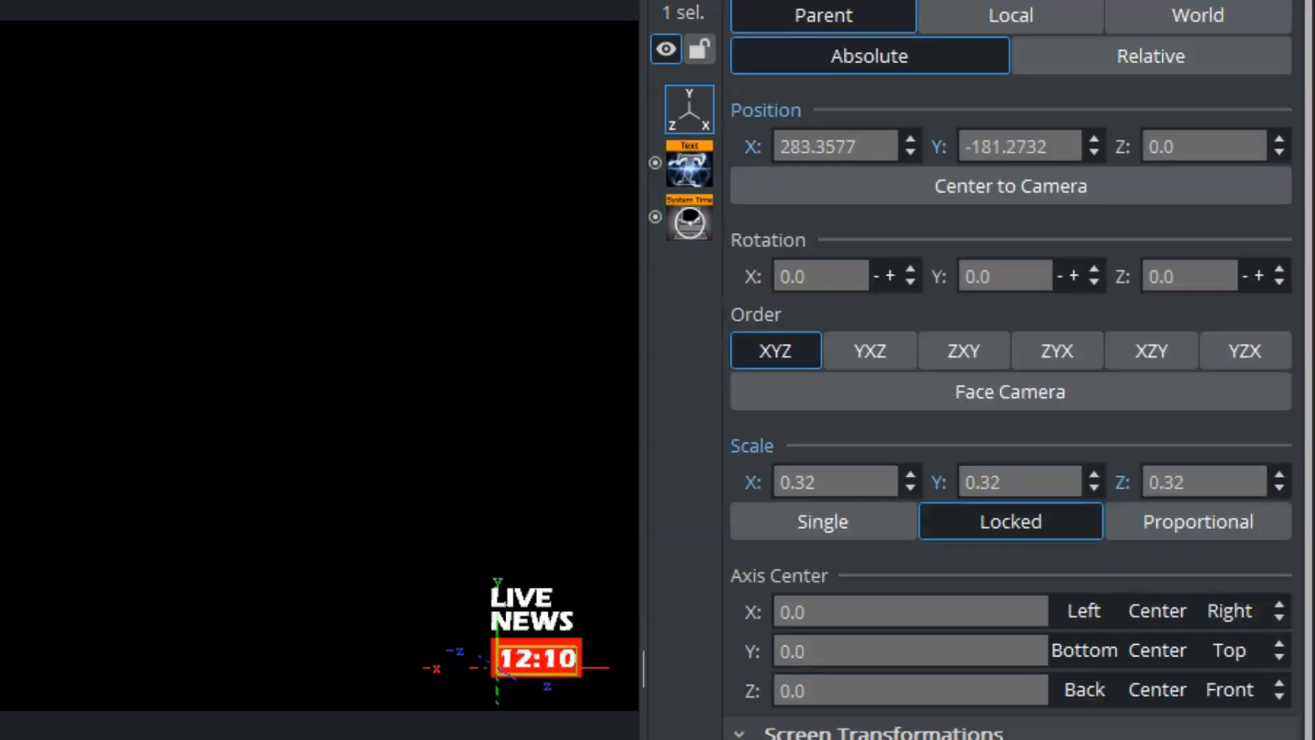
pyautogui.click(1277, 138)
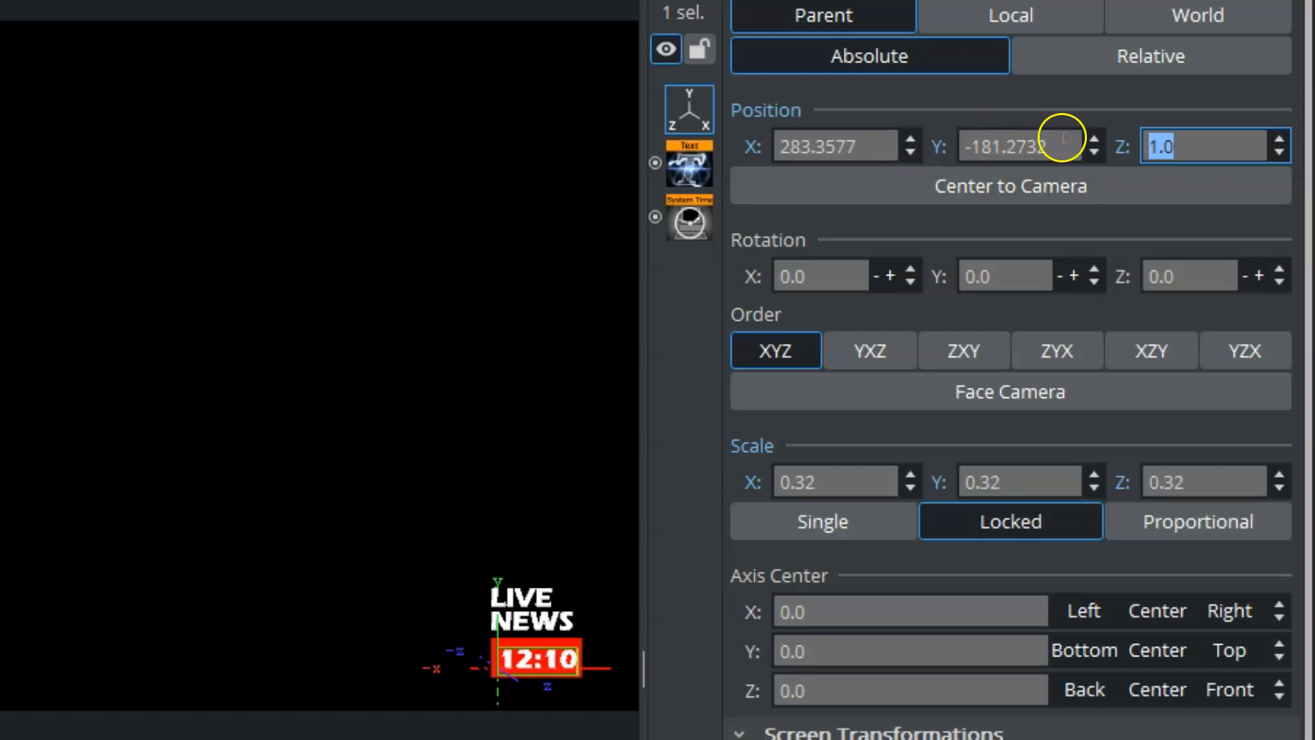
pyautogui.click(1093, 137)
pyautogui.click(1092, 133)
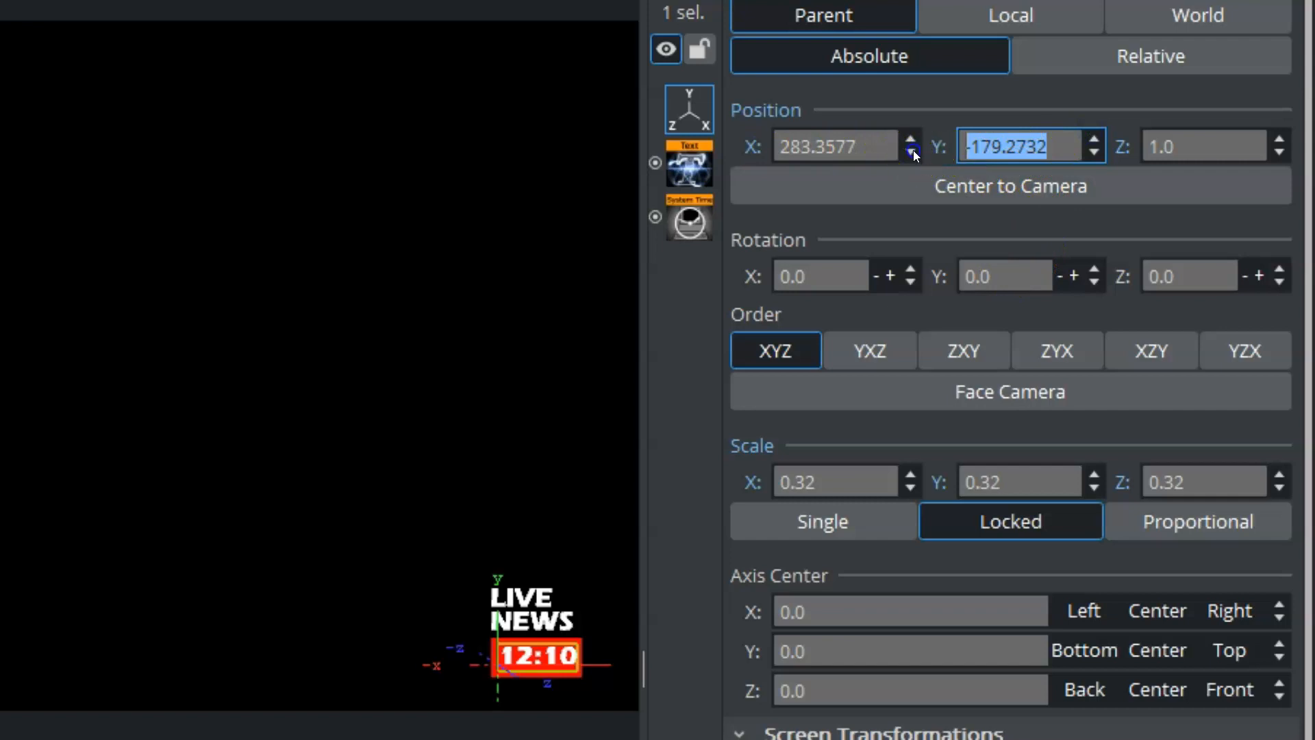
pyautogui.click(330, 294)
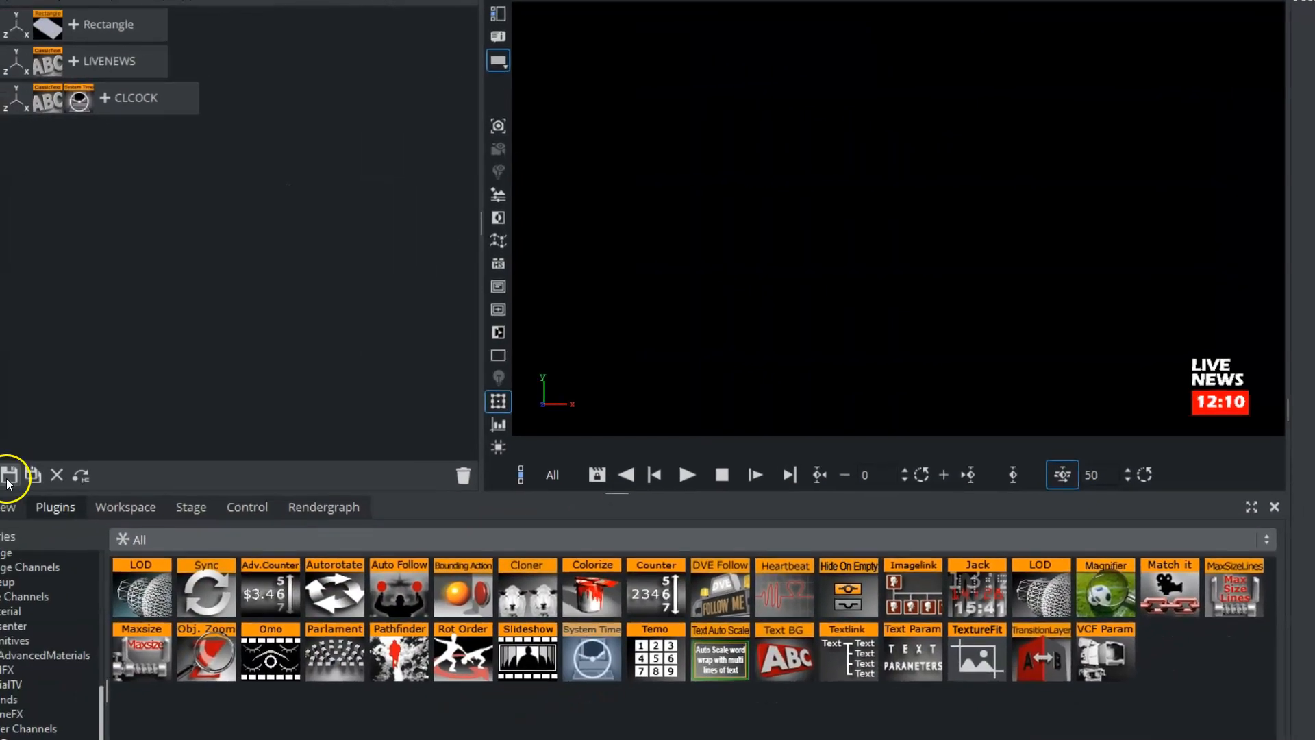
# Save the scene in the PL3 folder under the name ur
pyautogui.click(11, 473)
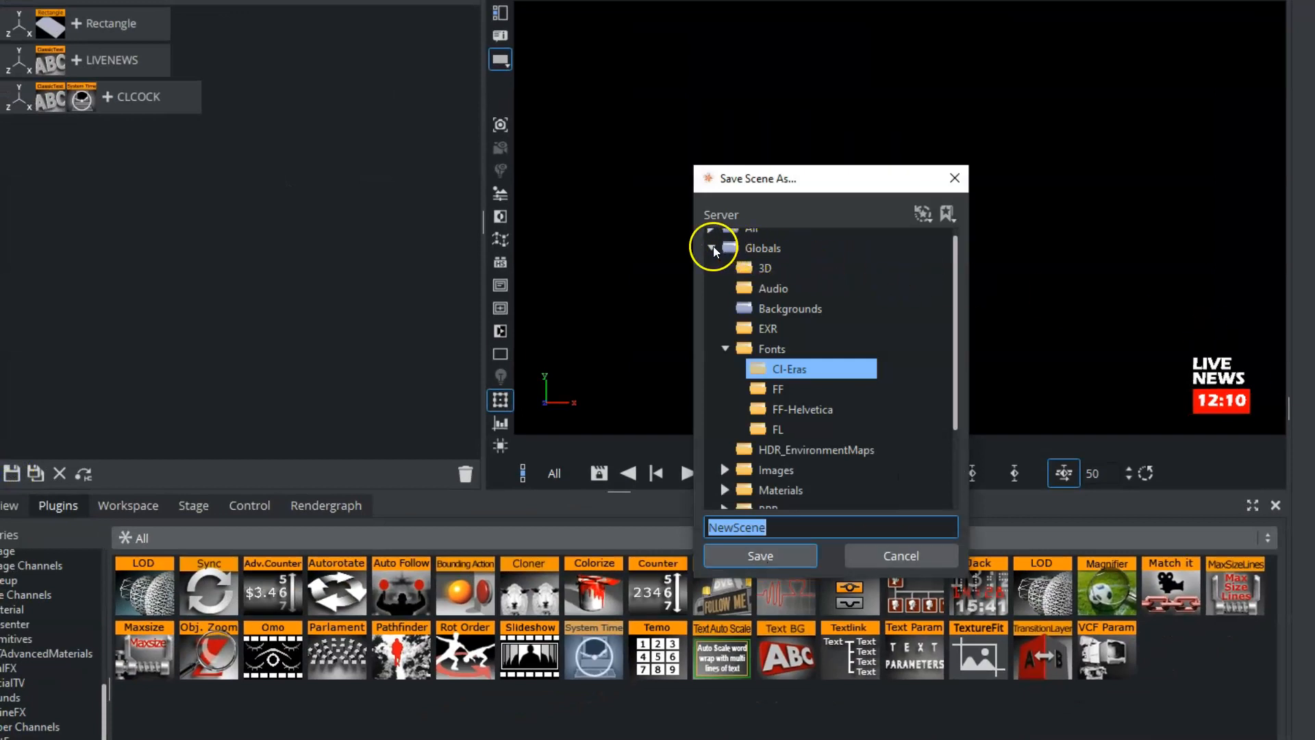
pyautogui.click(711, 246)
pyautogui.click(745, 281)
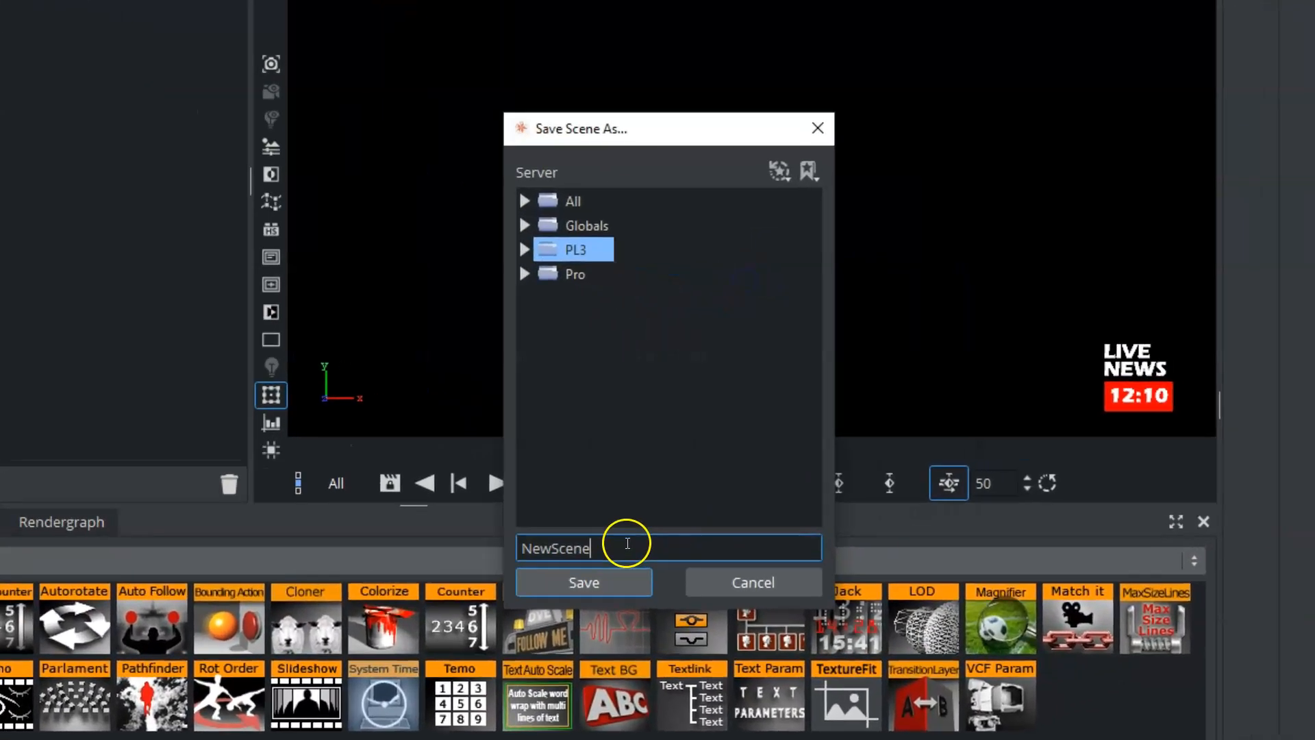
pyautogui.moveTo(794, 524); pyautogui.dragTo(666, 524)
pyautogui.write('ur')
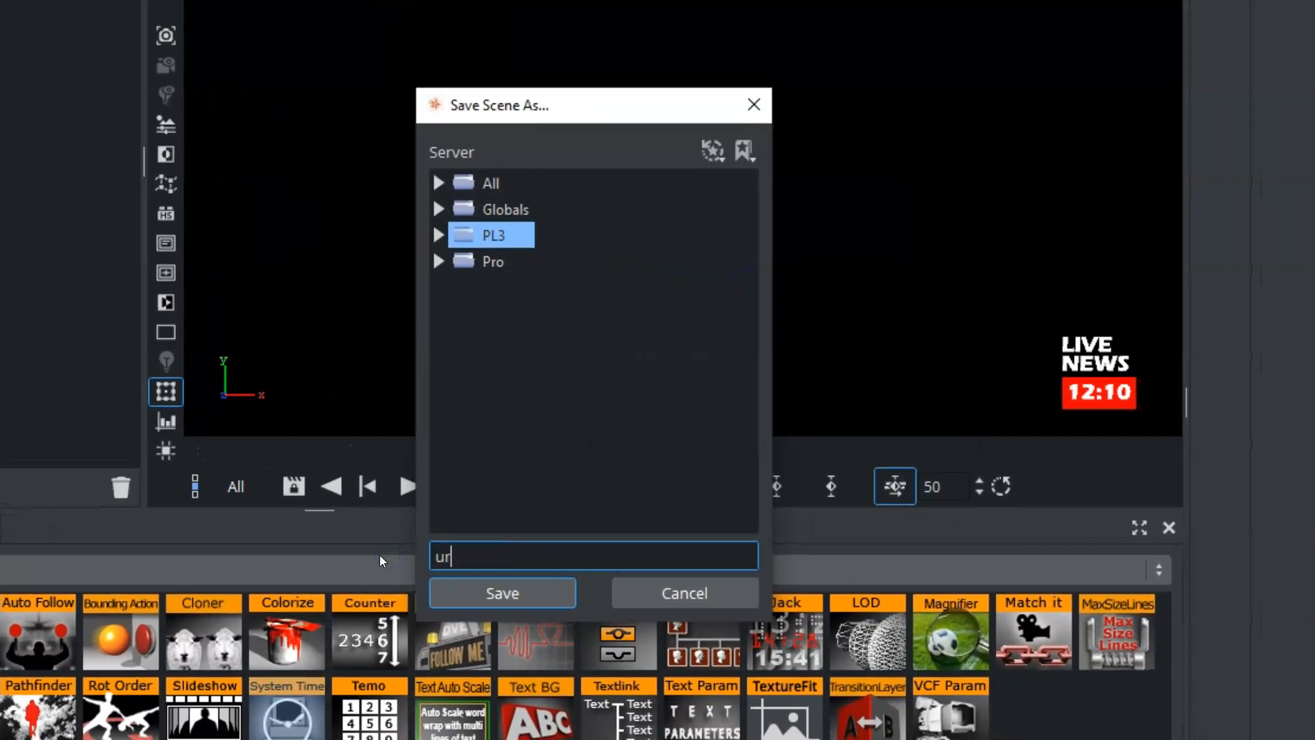
pyautogui.click(474, 593)
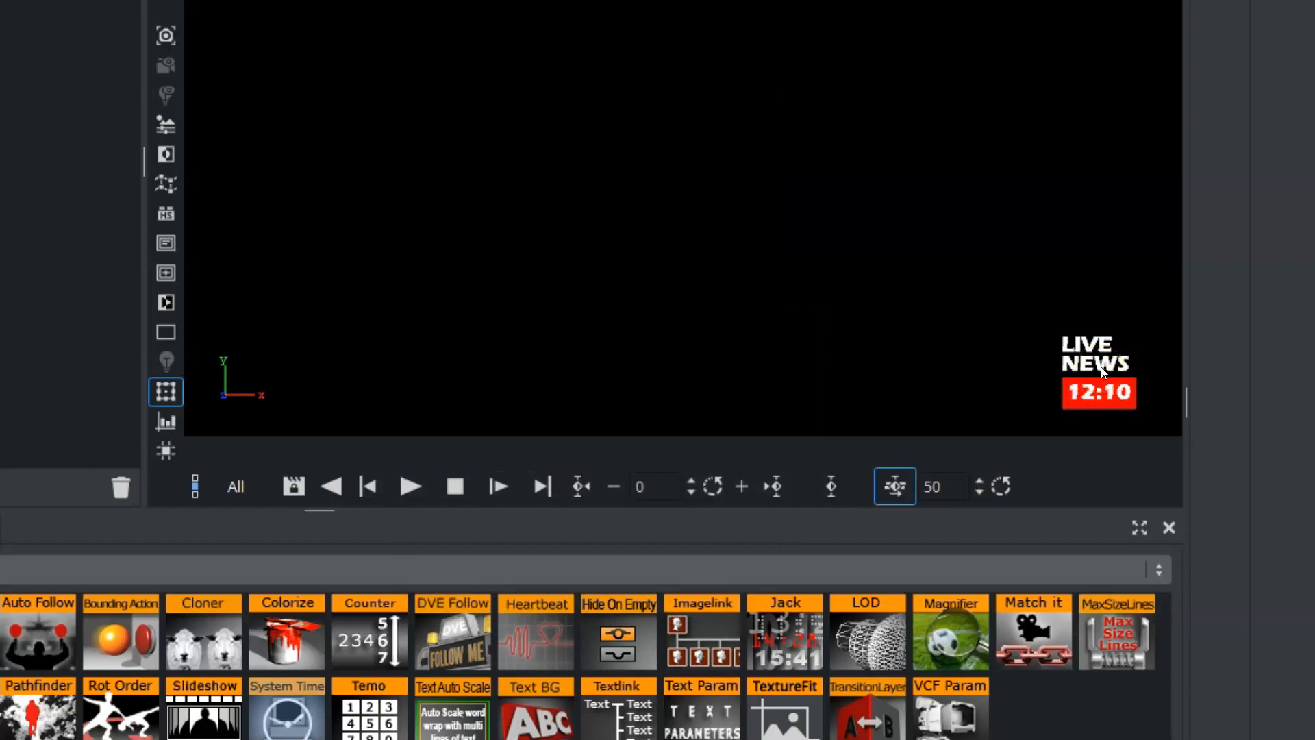
# Group the Rectangle, LIVENEWS and CLCOCK containers in the scene tree
pyautogui.click(368, 178)
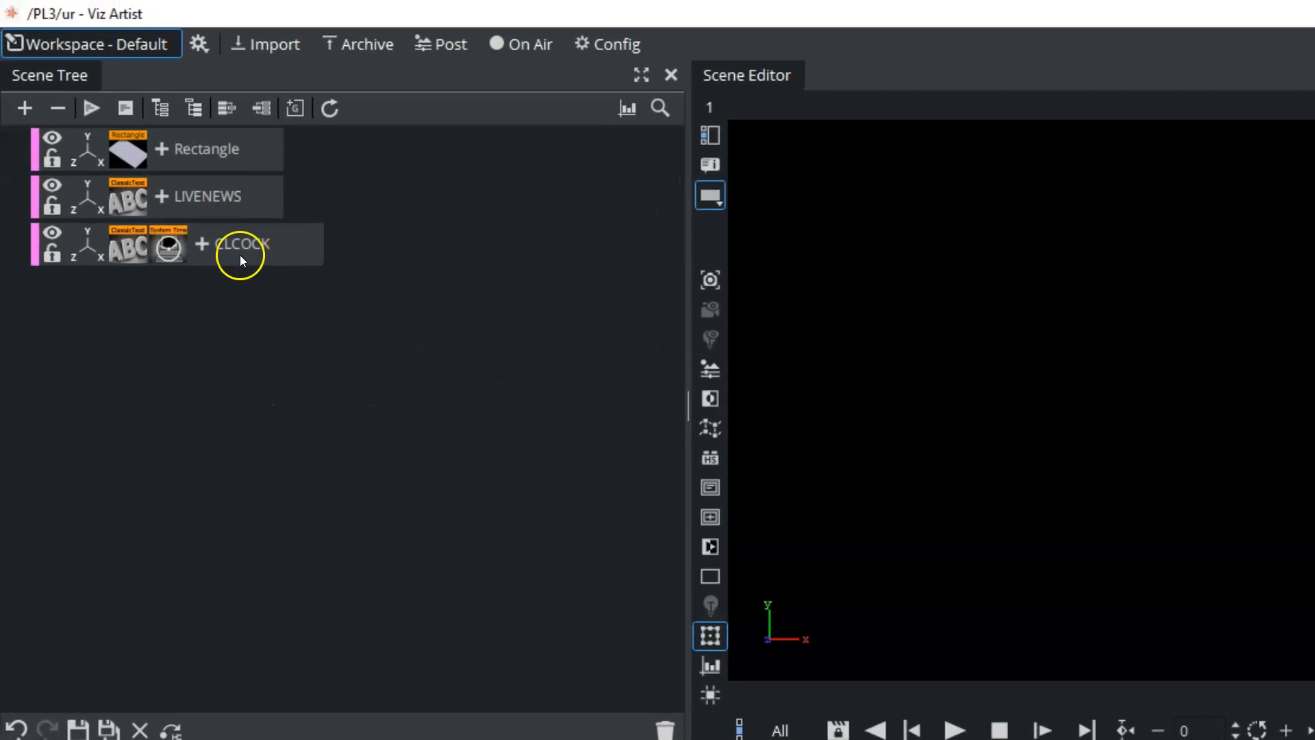
pyautogui.click(219, 142)
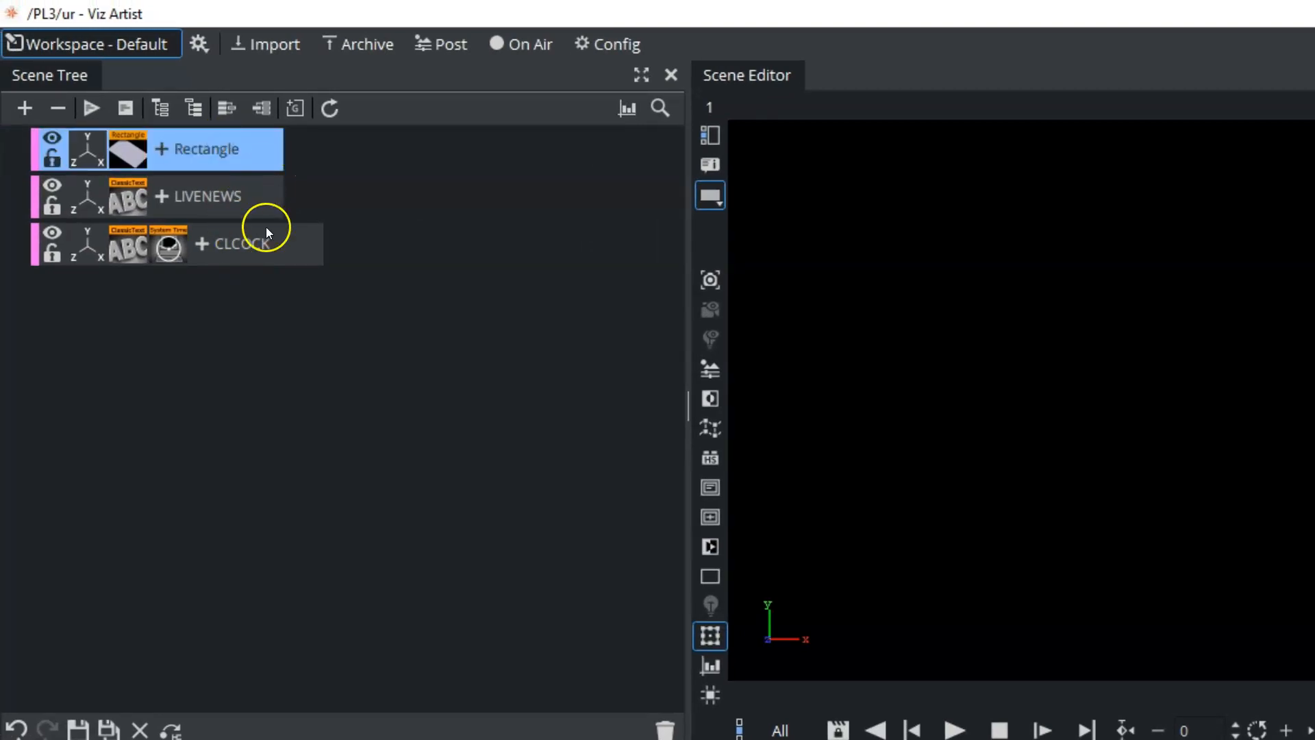
pyautogui.keyDown('shift'); pyautogui.click(245, 256); pyautogui.keyUp('shift')
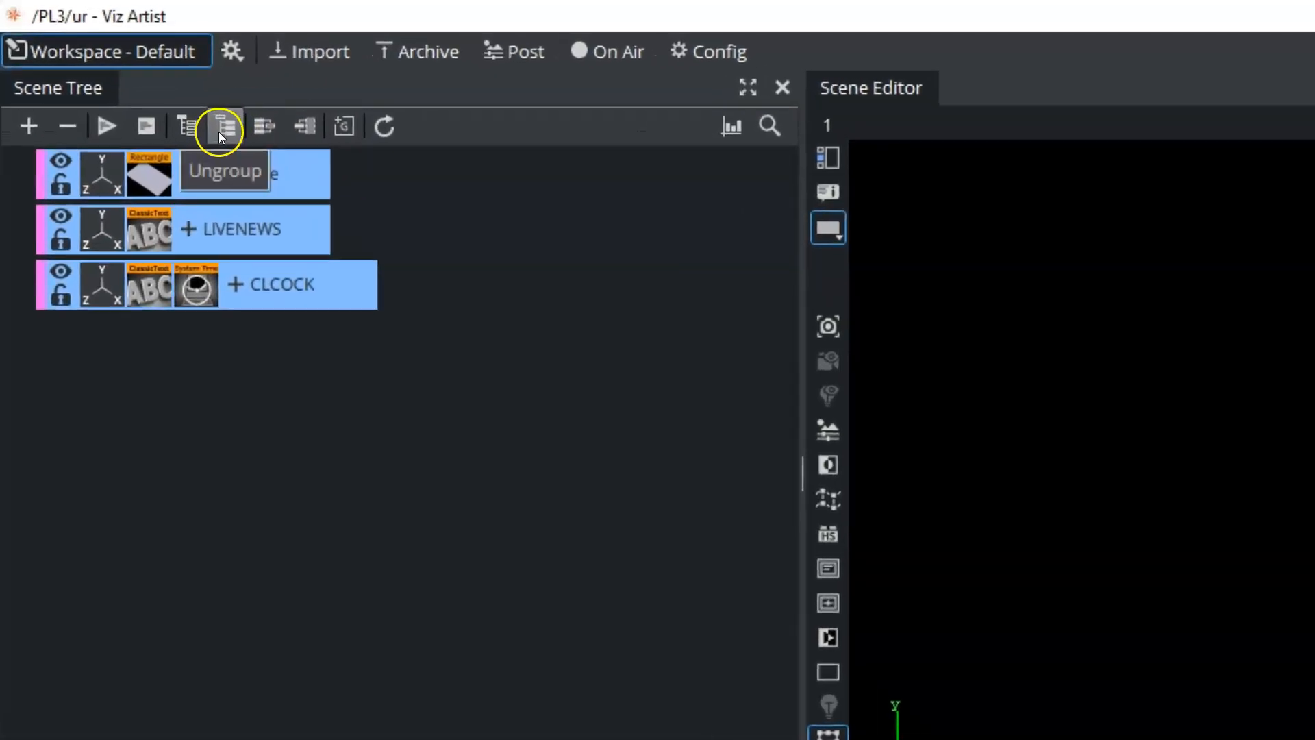
pyautogui.click(195, 133)
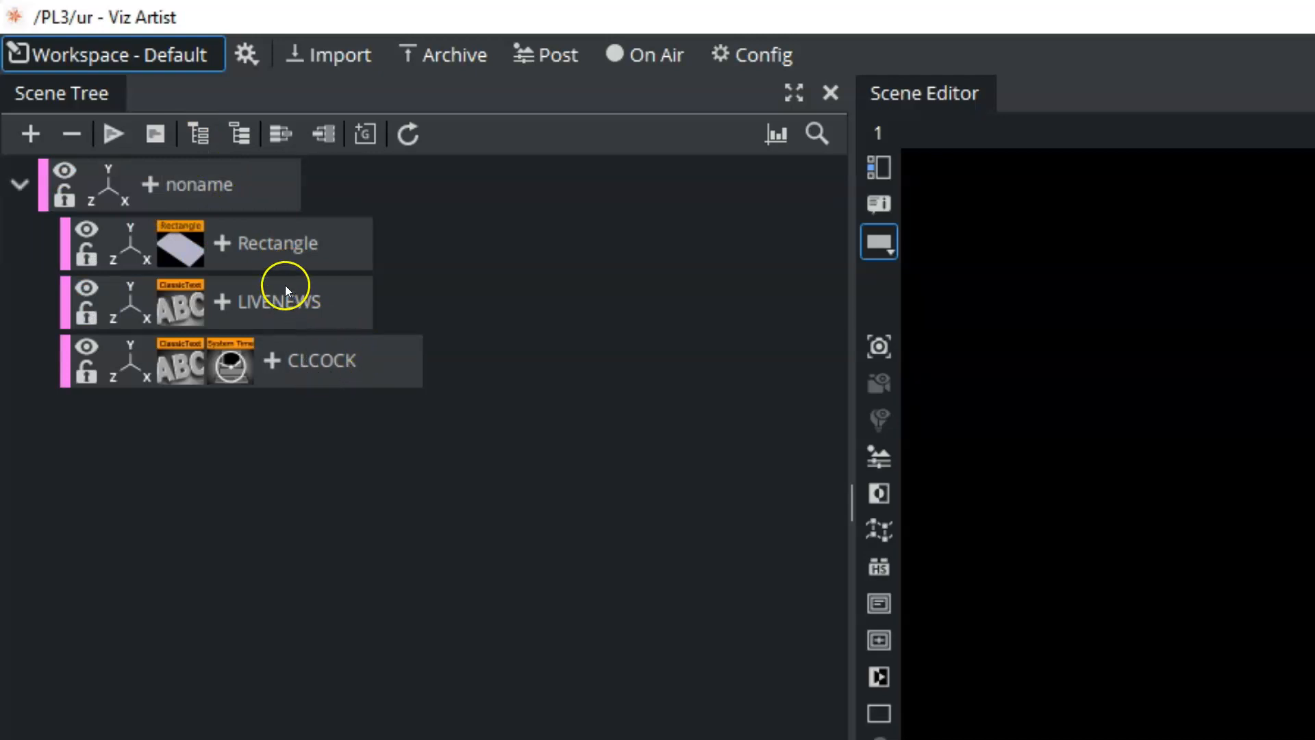
# Rename the new group container as LR and open its transformation settings
pyautogui.doubleClick(196, 183)
pyautogui.write('UR')
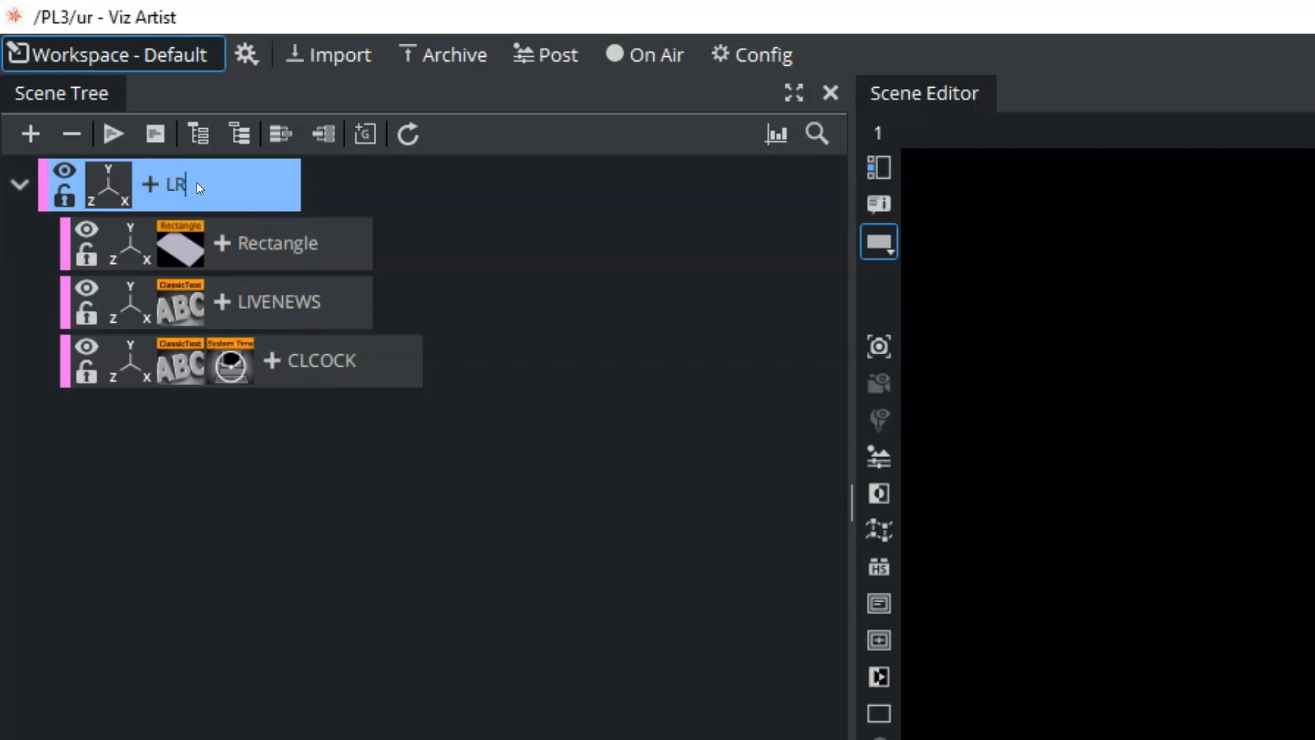
pyautogui.click(113, 194)
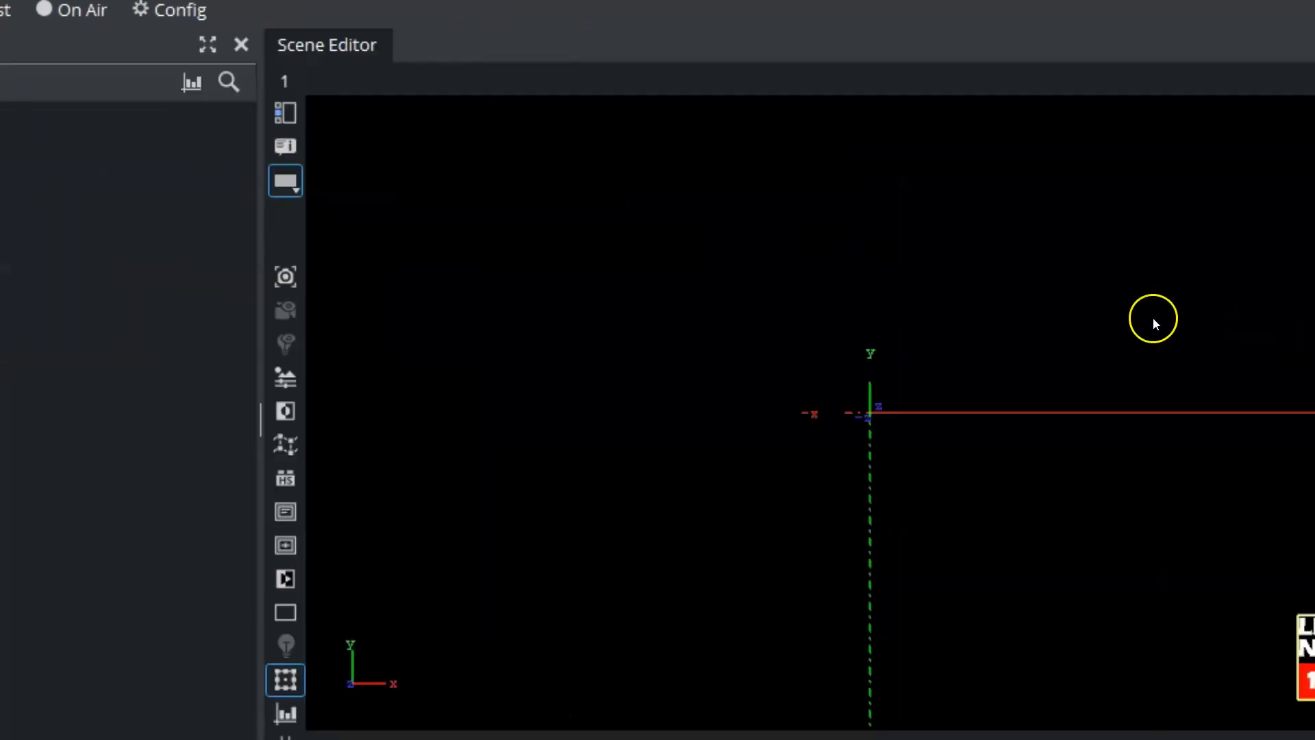
# Add a keyframe for the LR group's resting position at frame 30 of the scene animation
pyautogui.moveTo(195, 669); pyautogui.dragTo(223, 669)
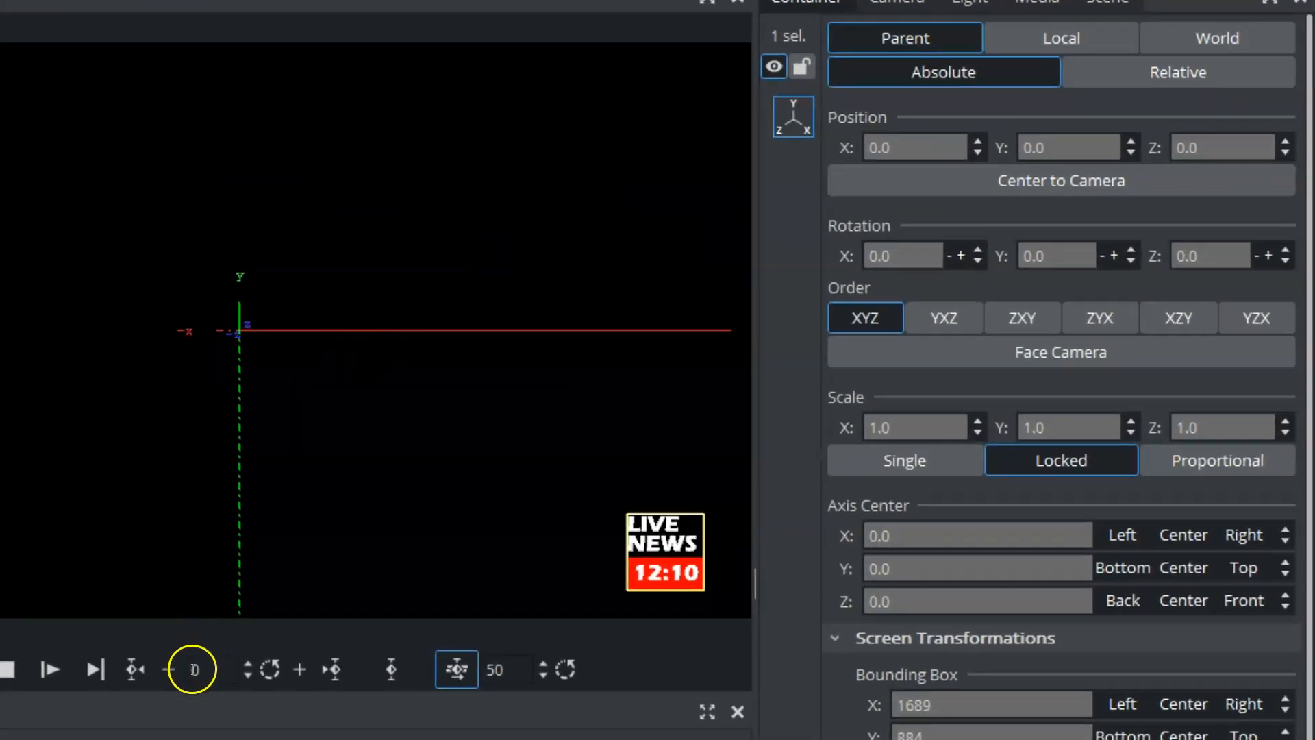
pyautogui.moveTo(400, 644); pyautogui.dragTo(444, 638)
pyautogui.click(404, 649)
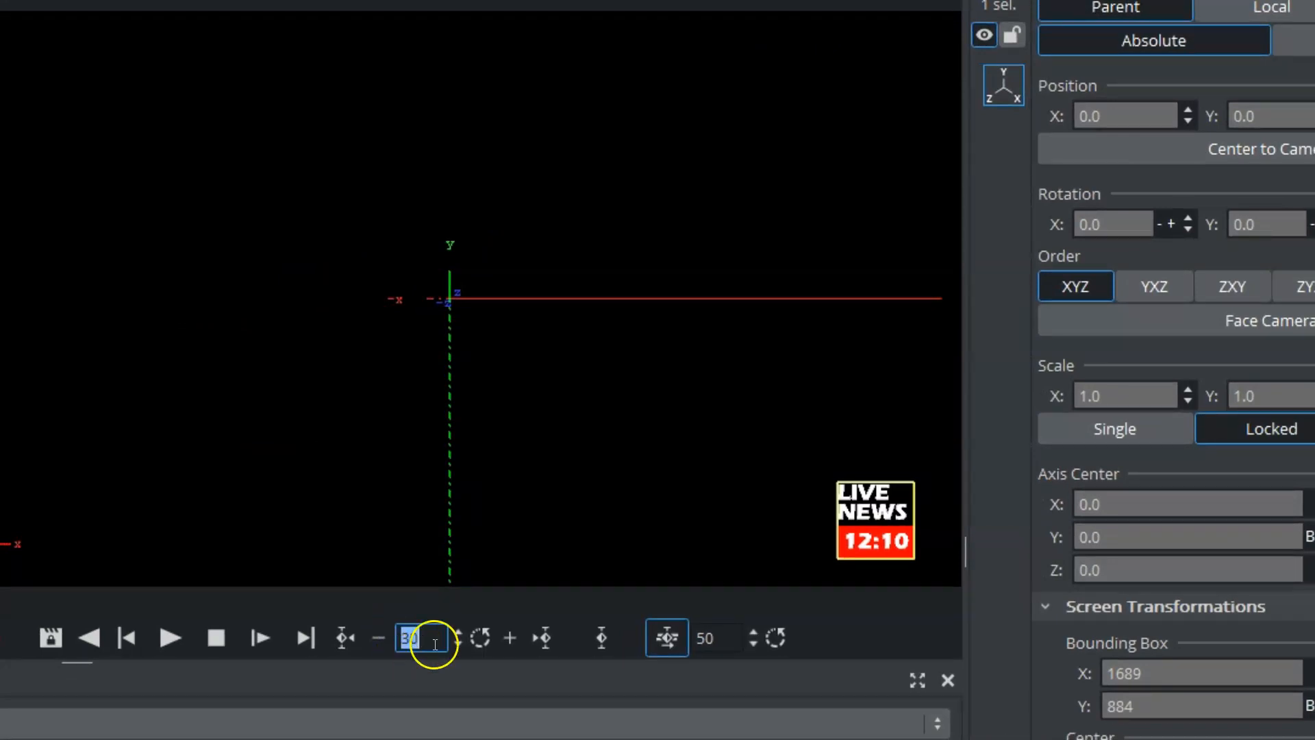
pyautogui.click(600, 639)
# Keyframe the LR group at frame 0 with Position X 97.0, outside the visible frame, and play the animation
pyautogui.click(429, 642)
pyautogui.click(218, 639)
pyautogui.moveTo(1097, 110); pyautogui.dragTo(1214, 94)
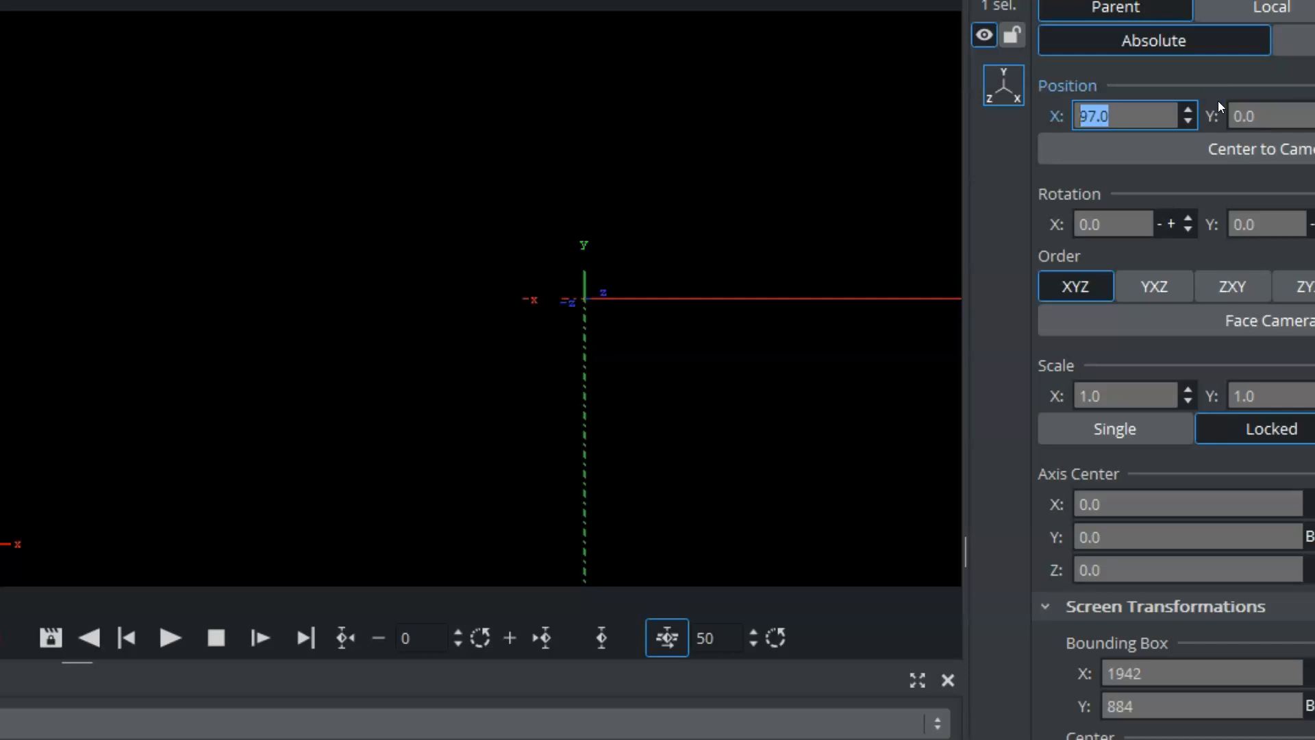
pyautogui.click(603, 637)
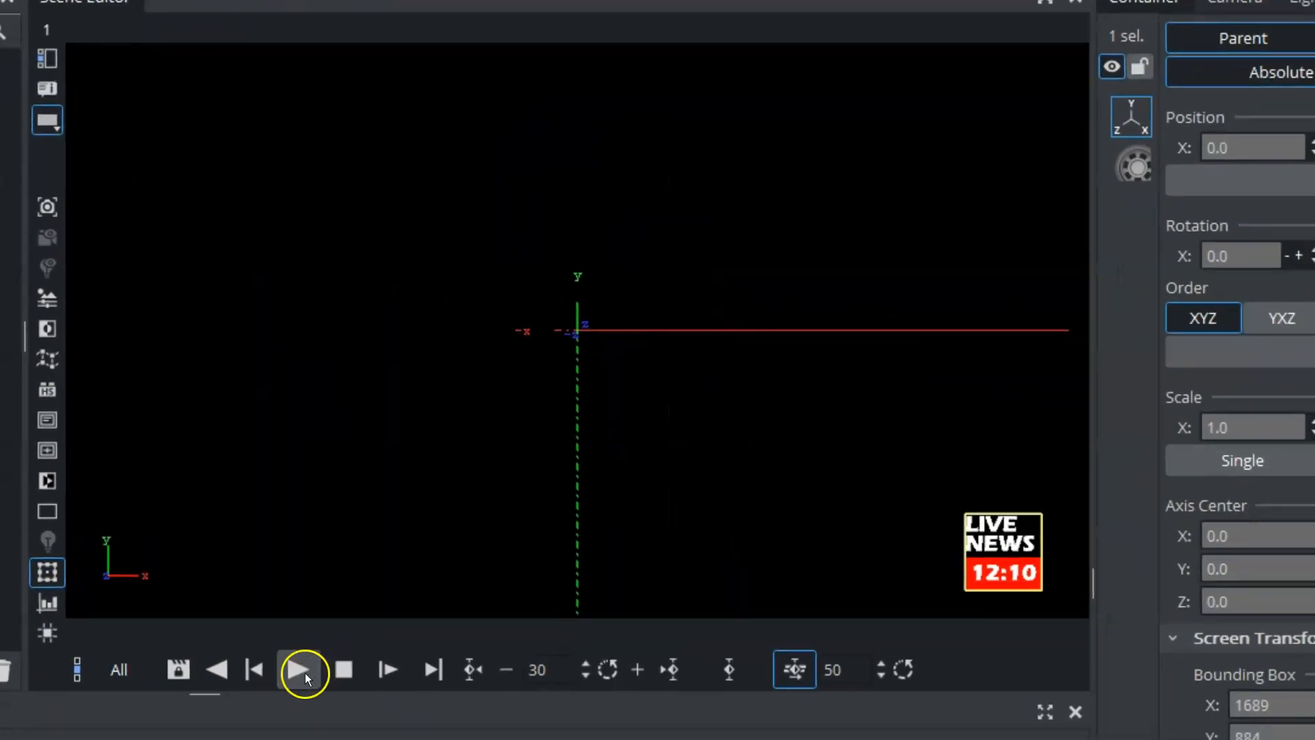
pyautogui.click(300, 670)
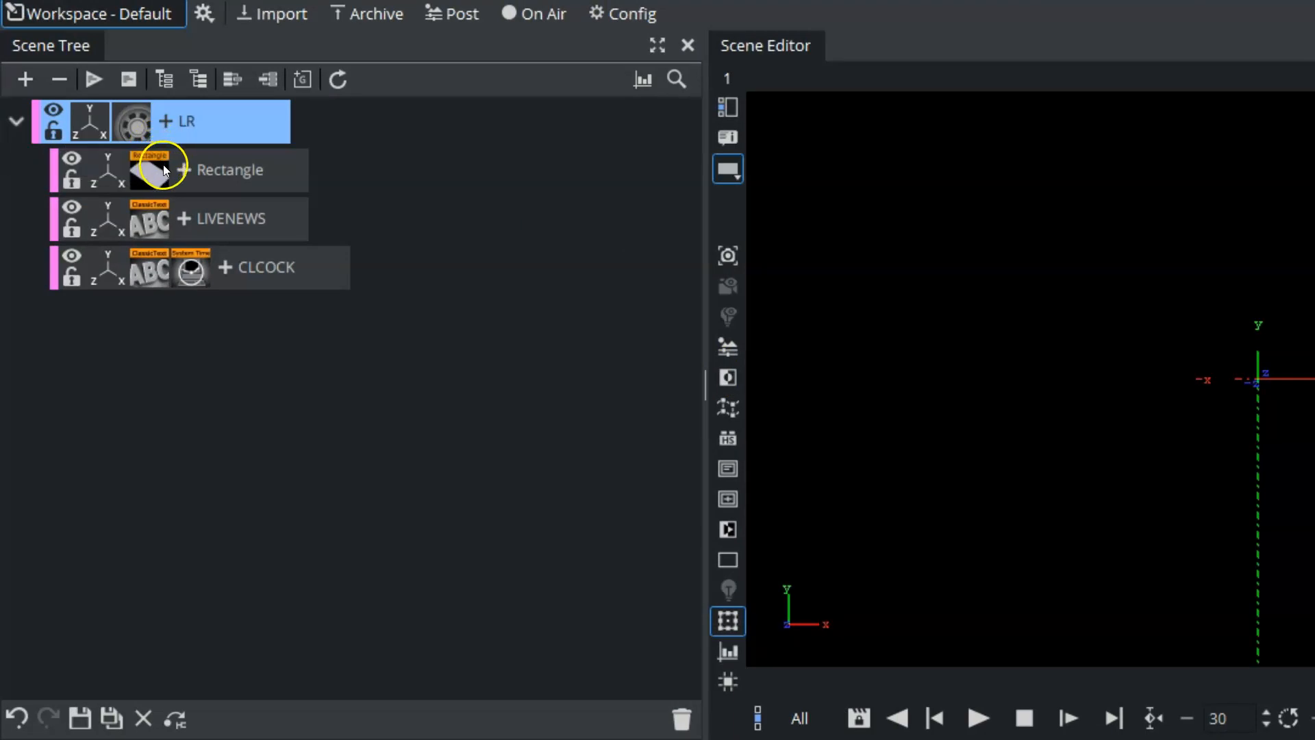
# Open the geometry settings of the Rectangle container inside the LR group
pyautogui.click(195, 165)
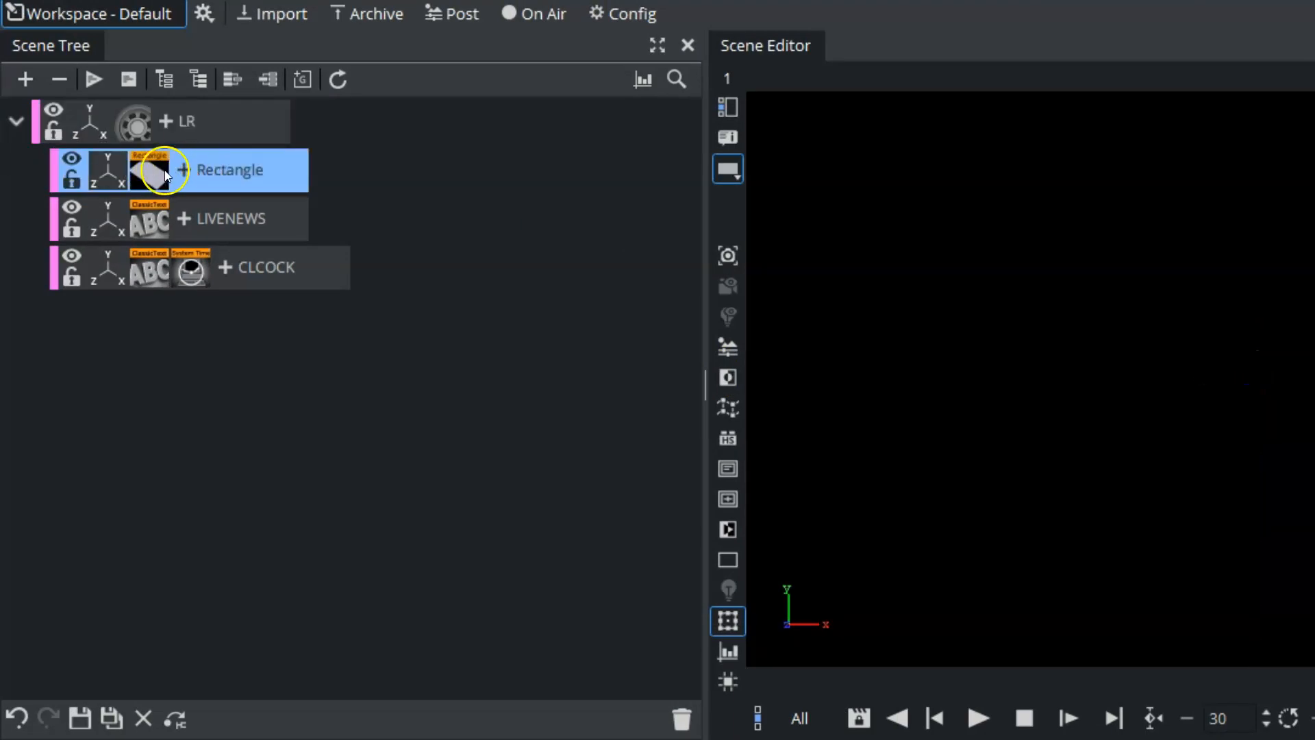